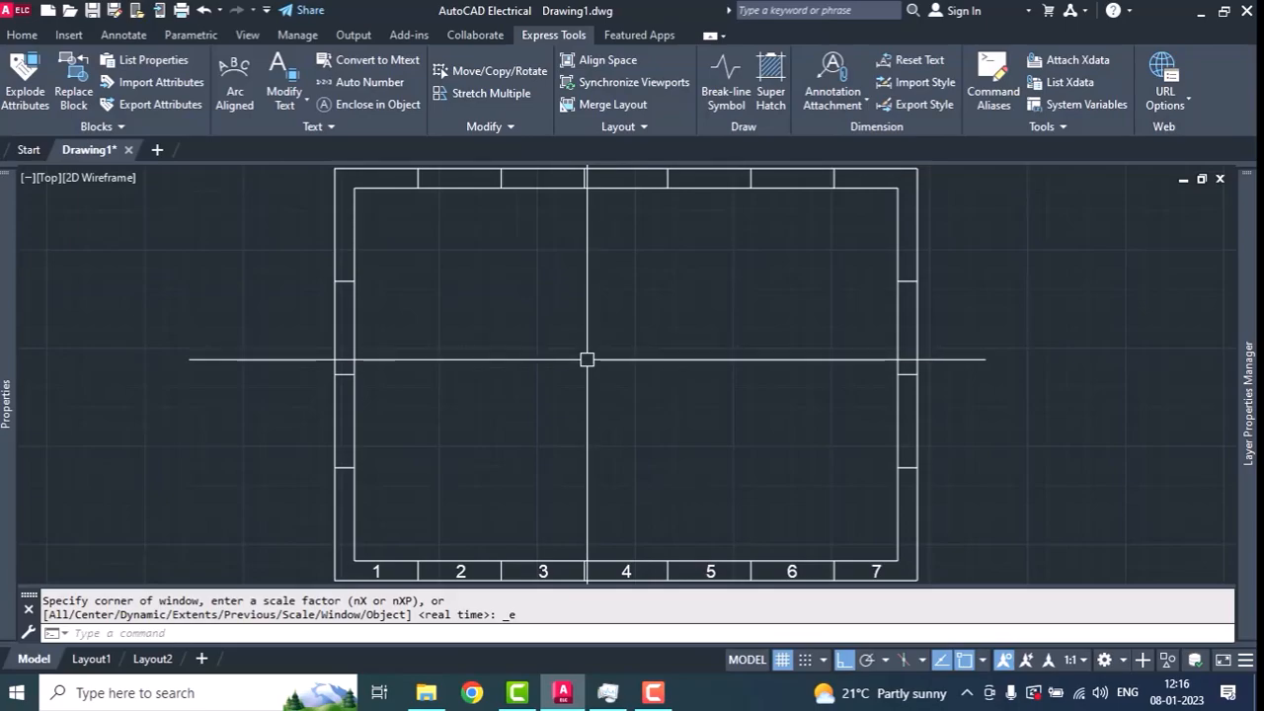
- Undo the previous numbering and the array of copies along the frame's lower border, back to the single 1
middle_drag(578, 445, 569, 293)
scroll(570, 297, up, 3)
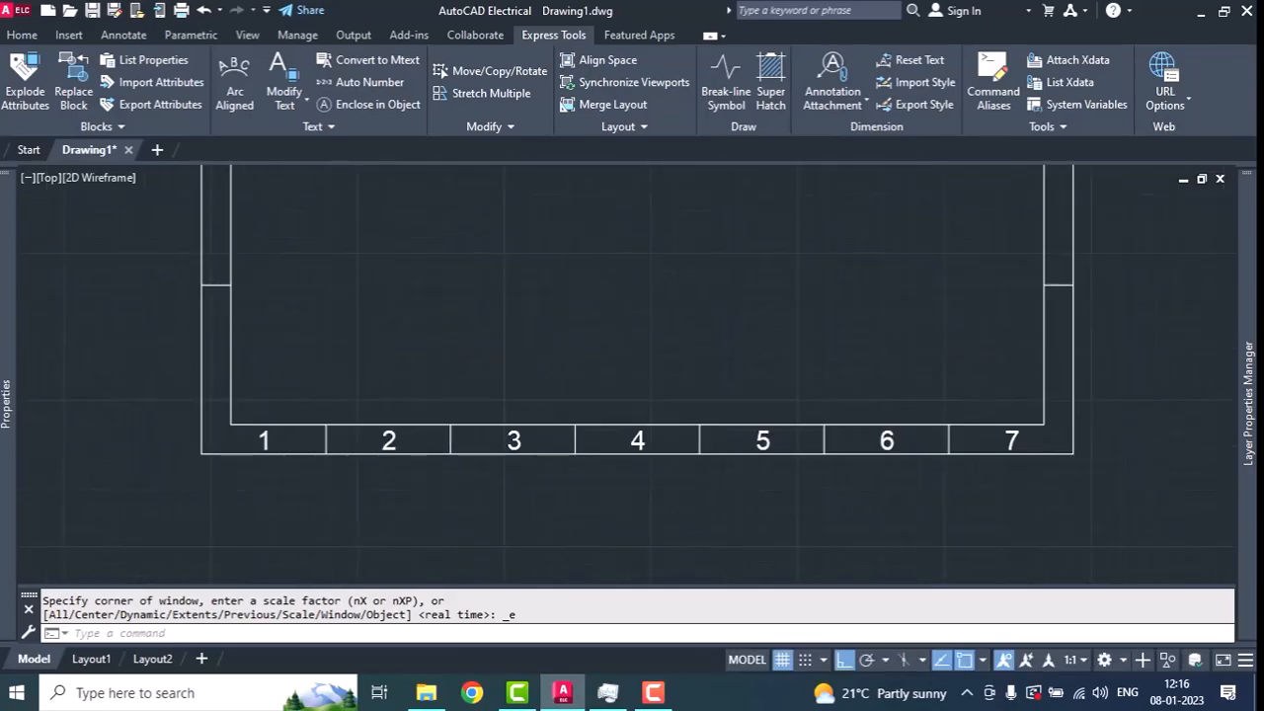
scroll(570, 366, down, 3)
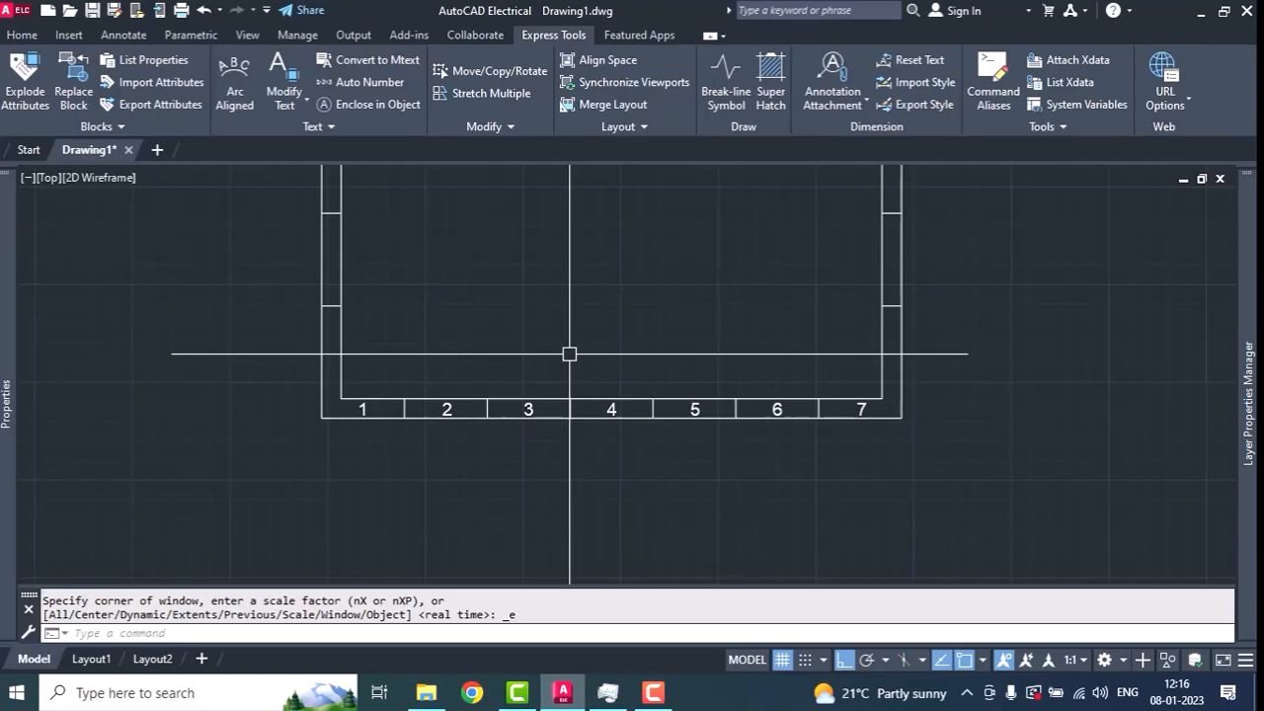
scroll(570, 354, up, 2)
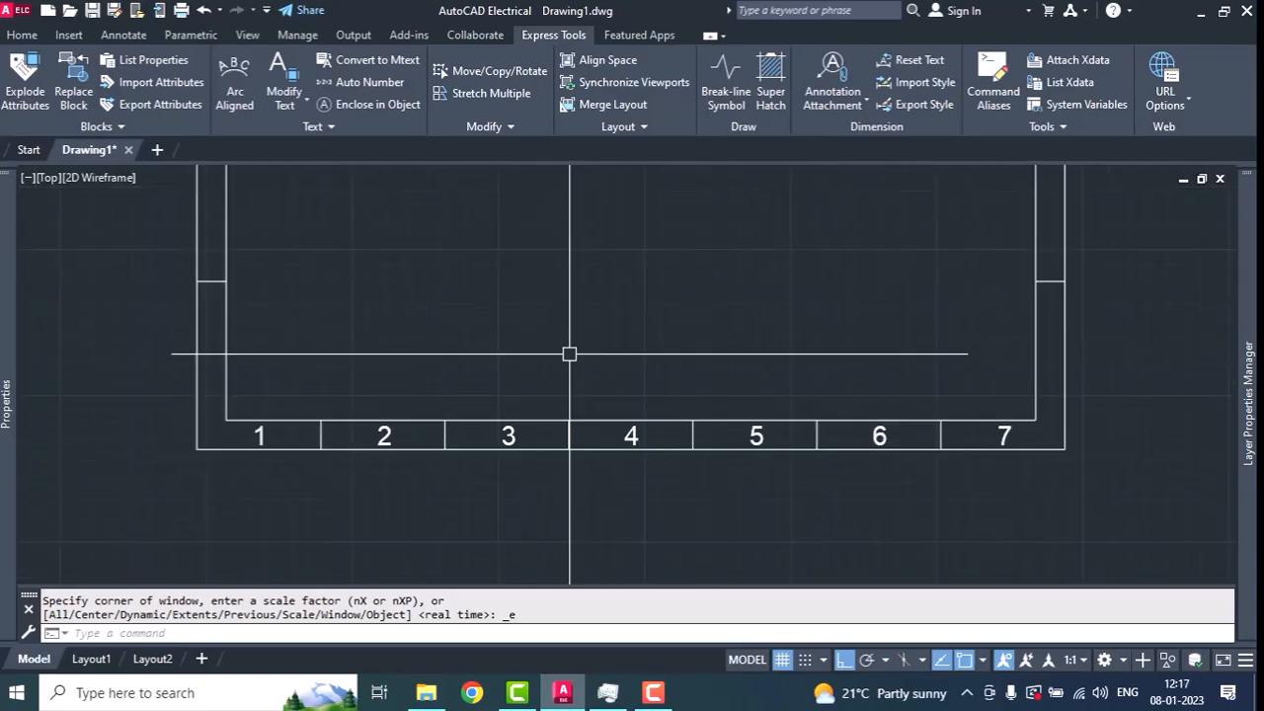
key(ctrl+z)
key(ctrl+z)
key(ctrl+z)
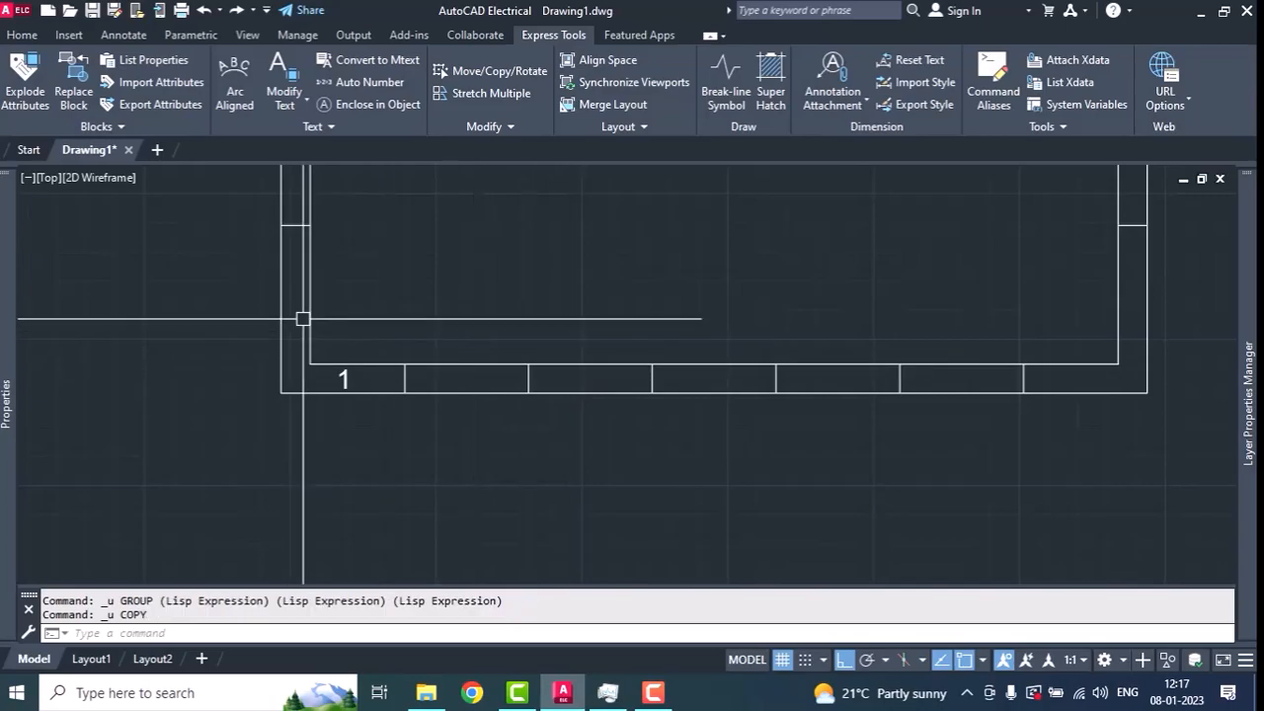
- Copy the number 1 as a 7-item array along the lower border, spaced from the frame's outer corner to the first division line
scroll(311, 321, up, 1)
click(348, 351)
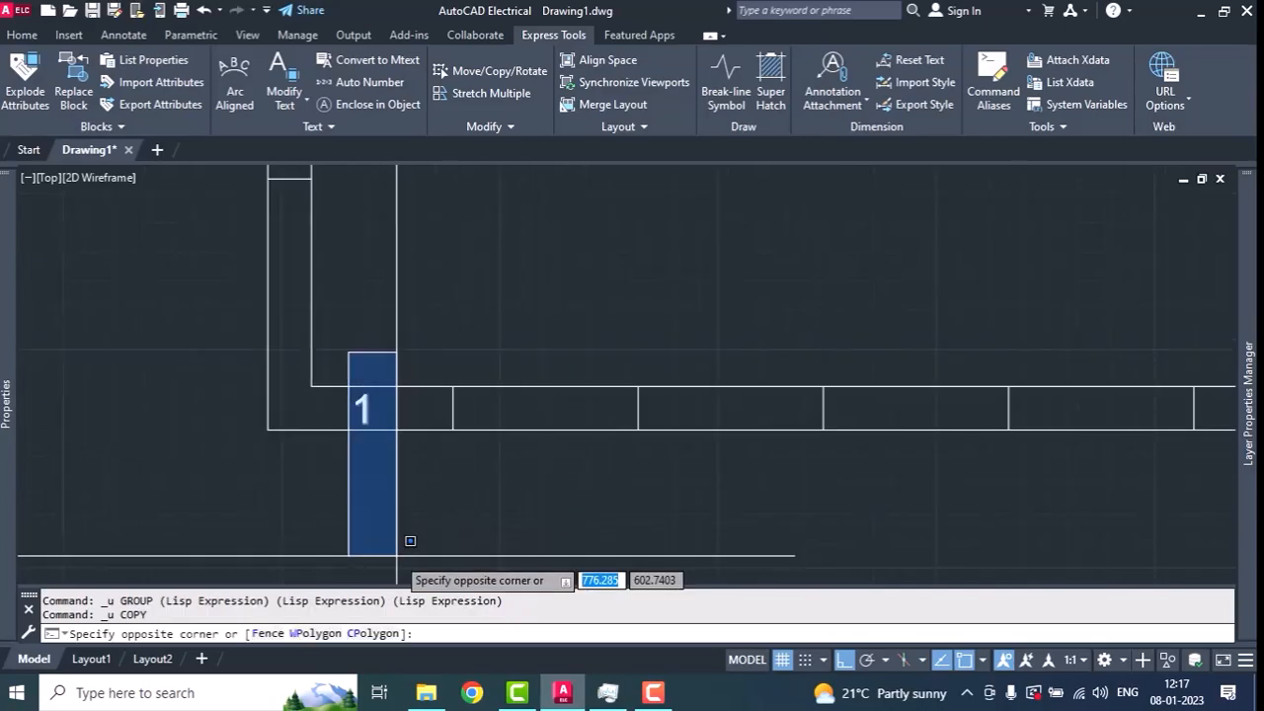
click(393, 493)
text(co)
key(Return)
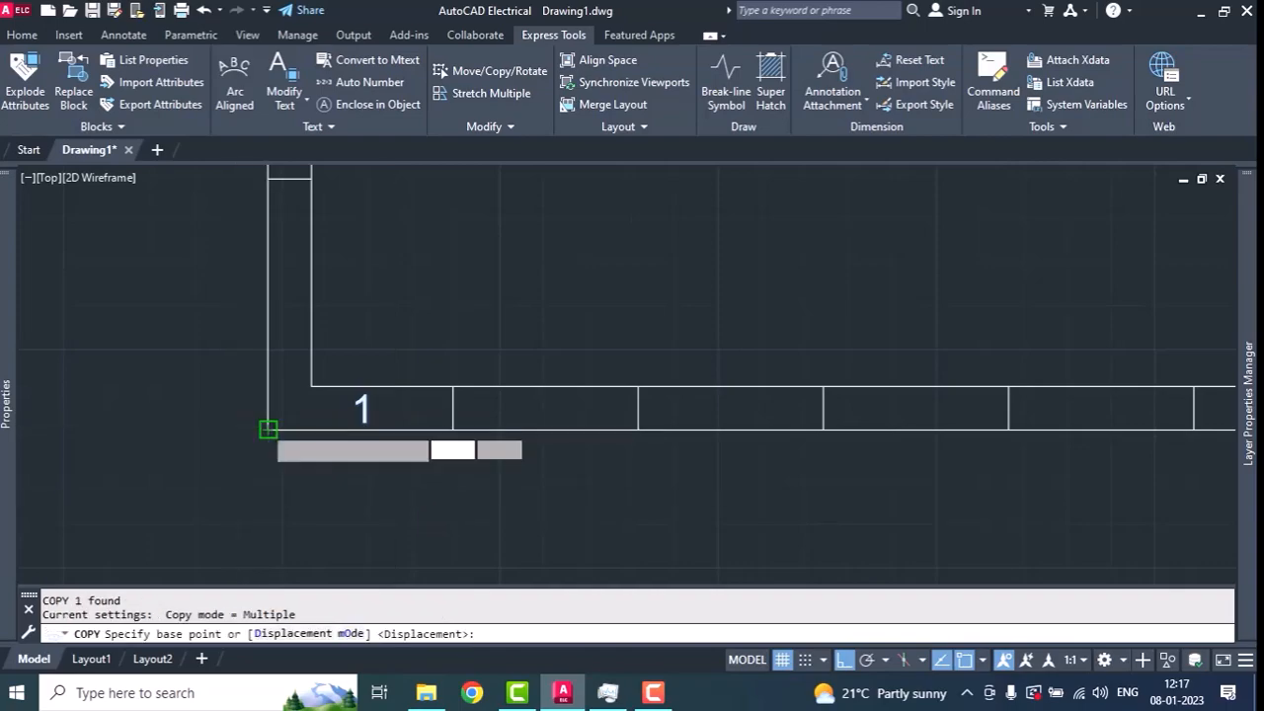
click(268, 430)
text(a)
key(Return)
text(7)
key(Return)
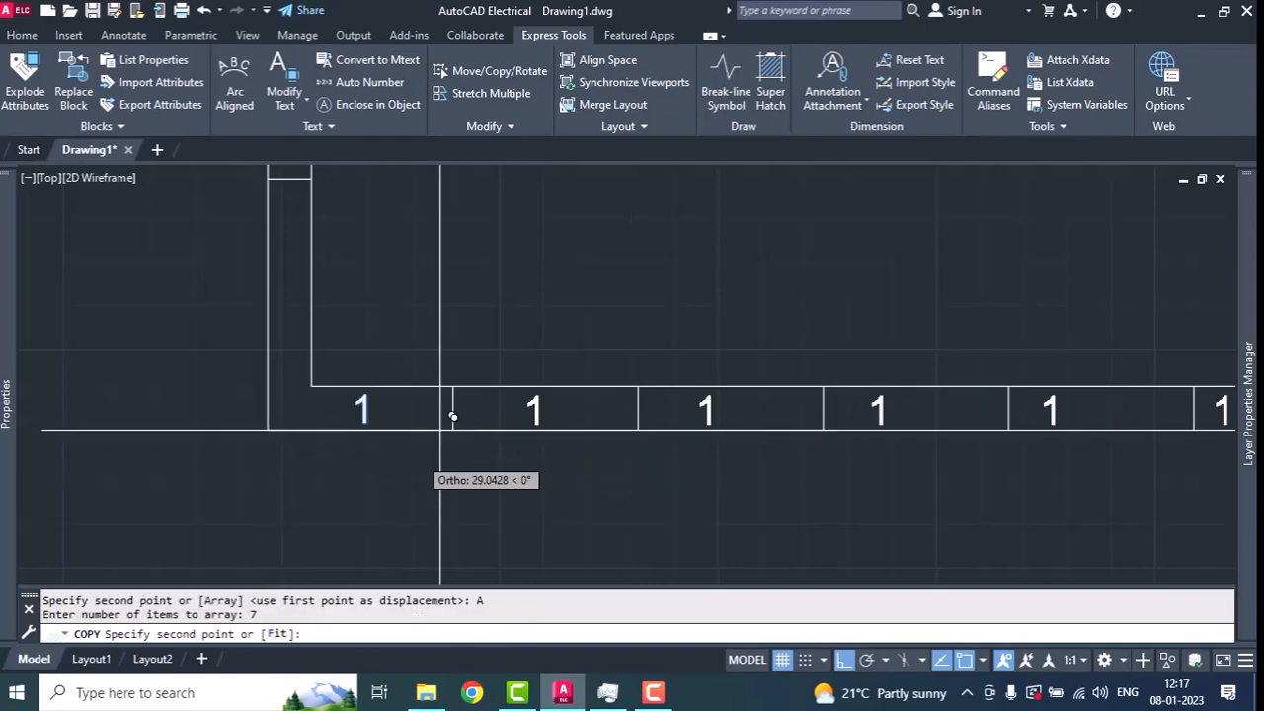
click(453, 430)
key(Return)
- Try editing the copied texts individually with TEXTEDIT, changing the second to 2 and the third to 3, and undo the edits
scroll(384, 445, down, 2)
key(Escape)
text(te)
key(Return)
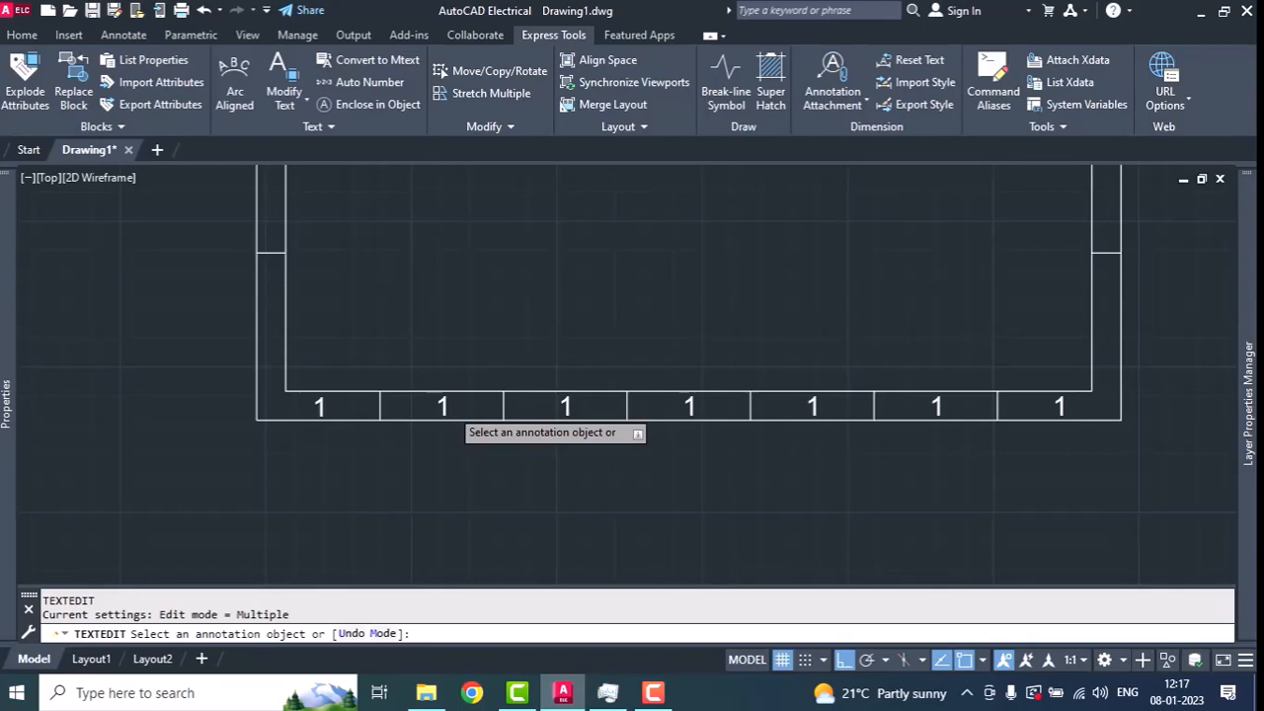
click(442, 409)
text(2)
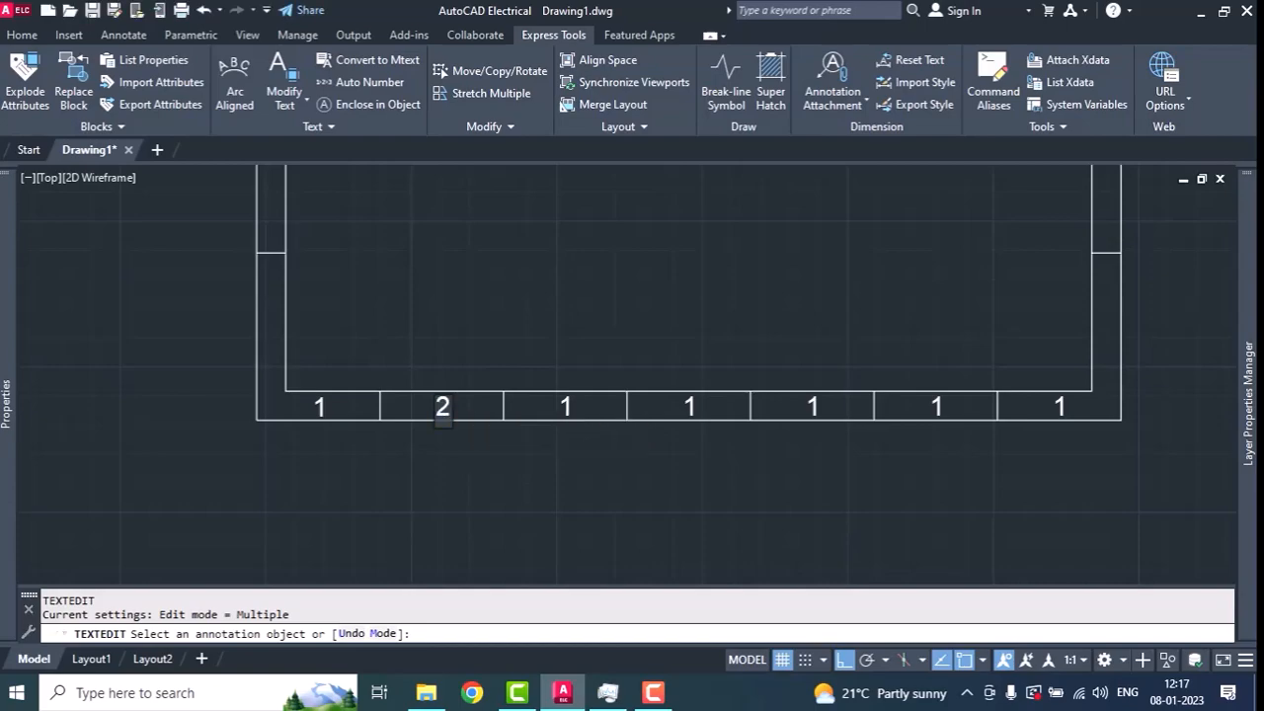
click(491, 530)
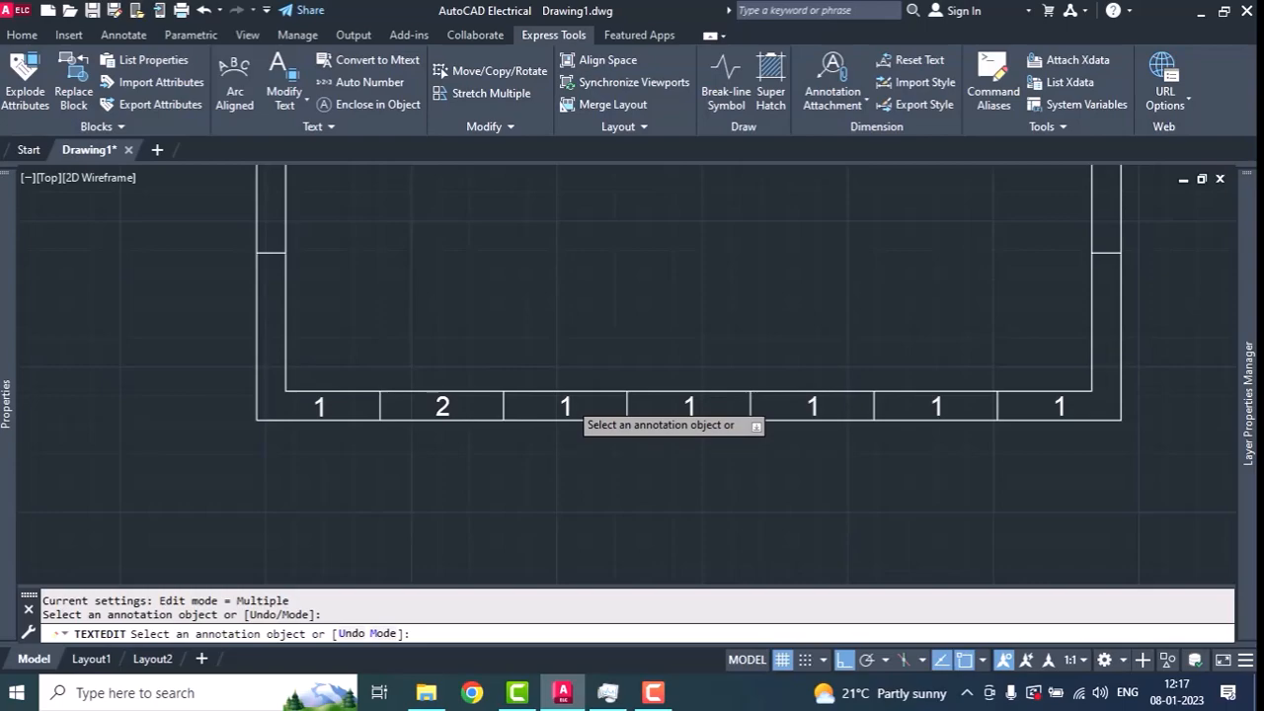
click(566, 407)
text(3)
click(626, 539)
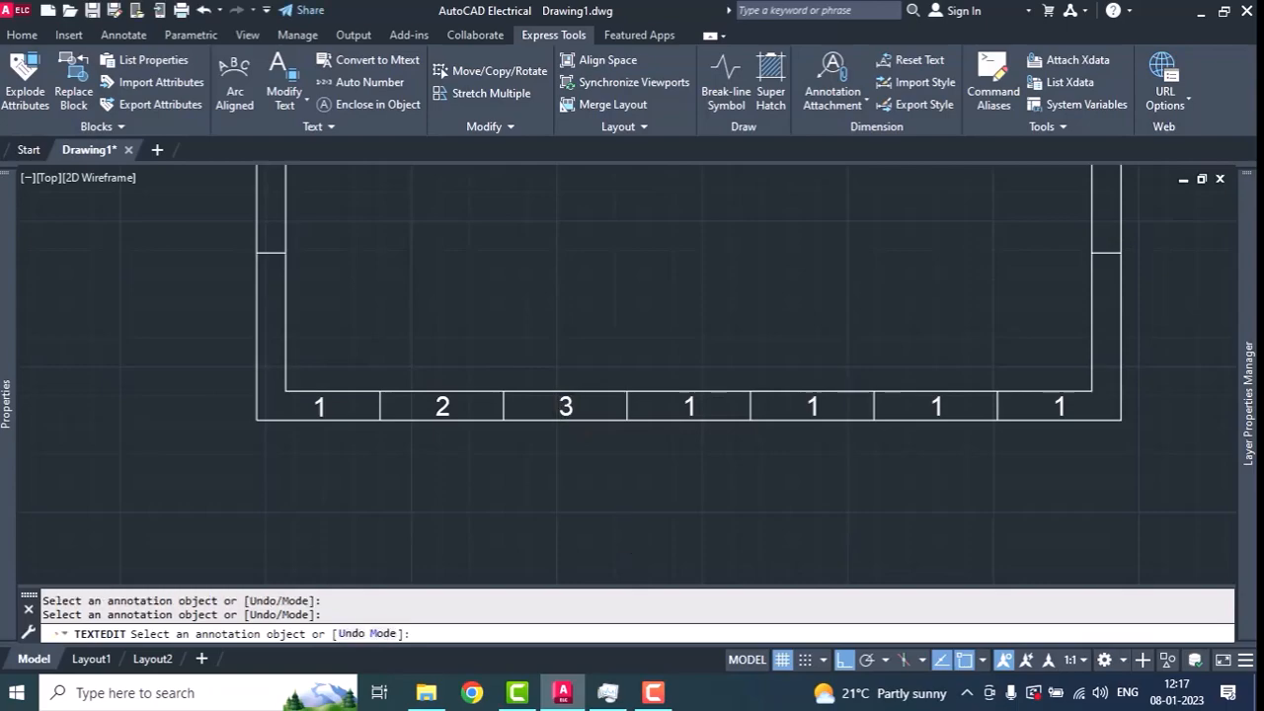
key(Escape)
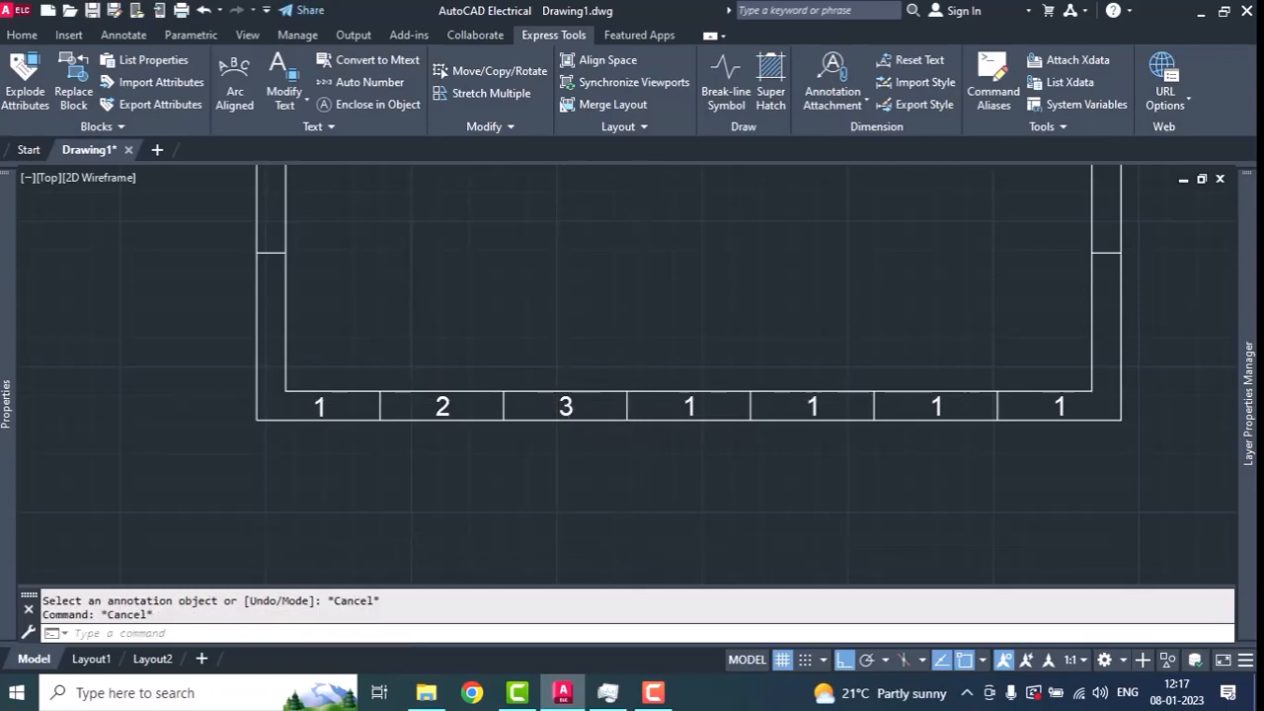
key(ctrl+z)
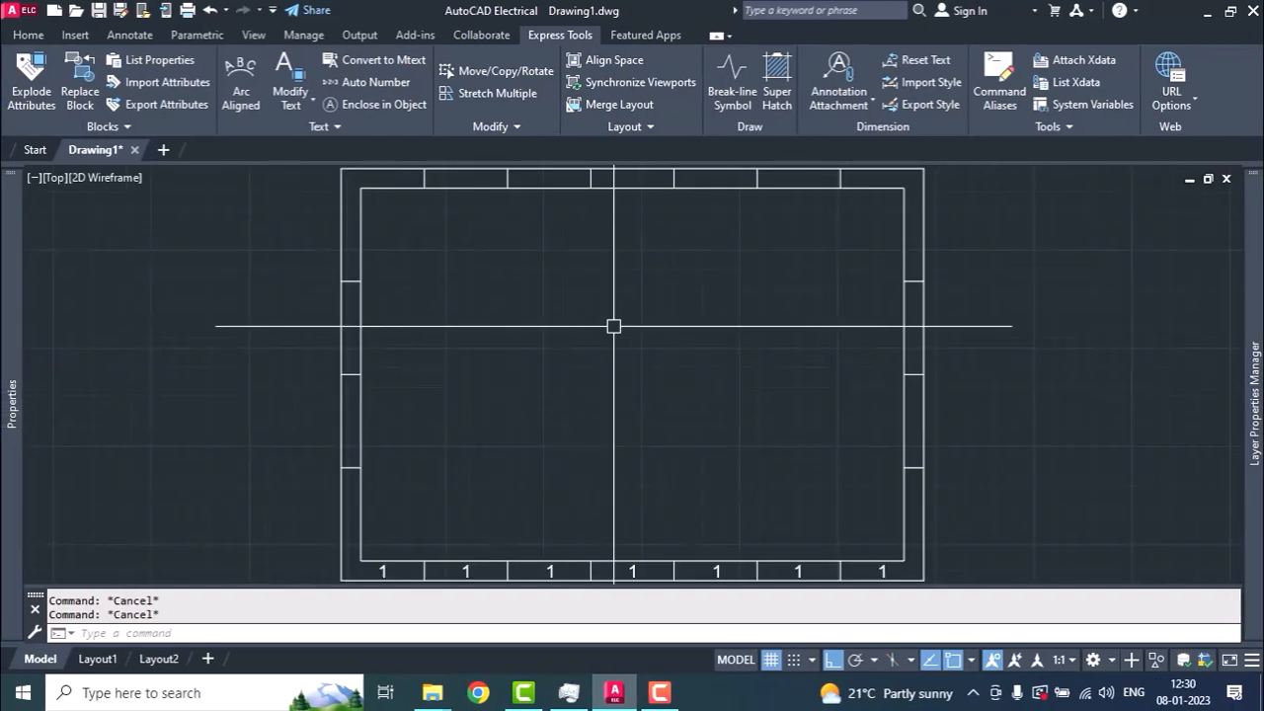
- Try numbering the seven lower-border texts with TCOUNT, sorted by X, start and increment 1,1, placement Overwrite, and undo it
text(TC)
key(Return)
middle_drag(570, 413, 517, 339)
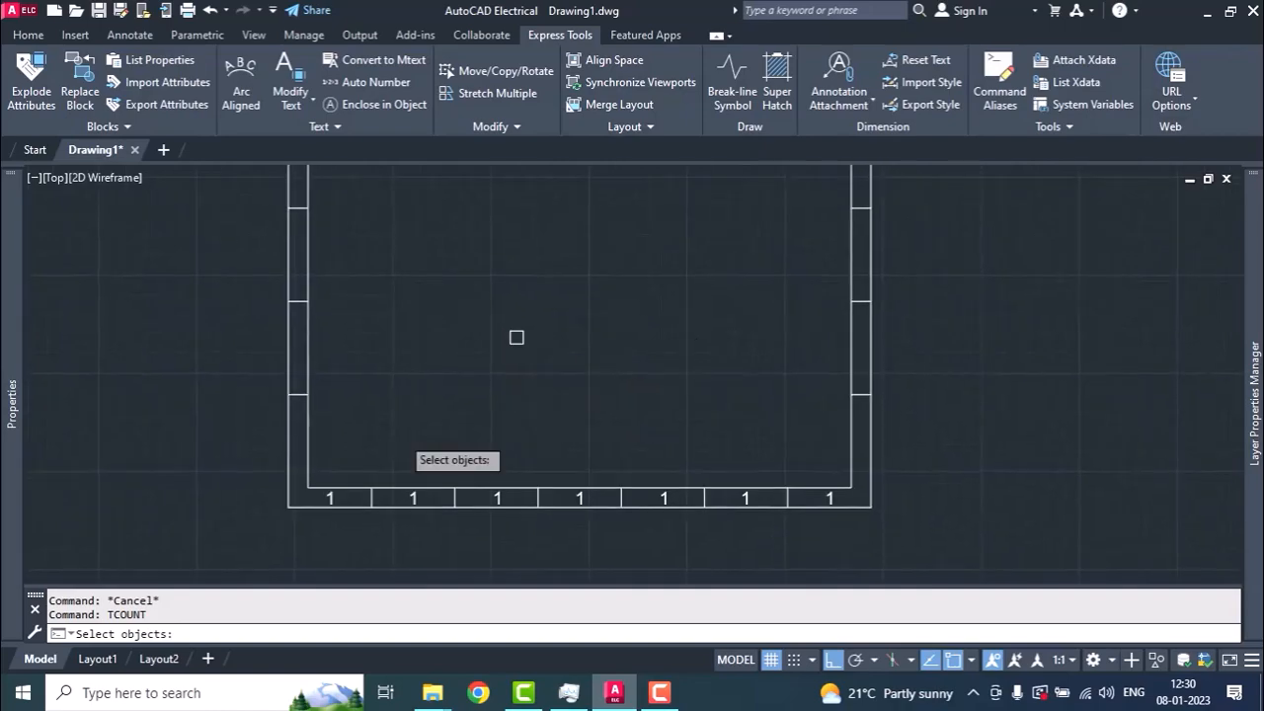
click(144, 451)
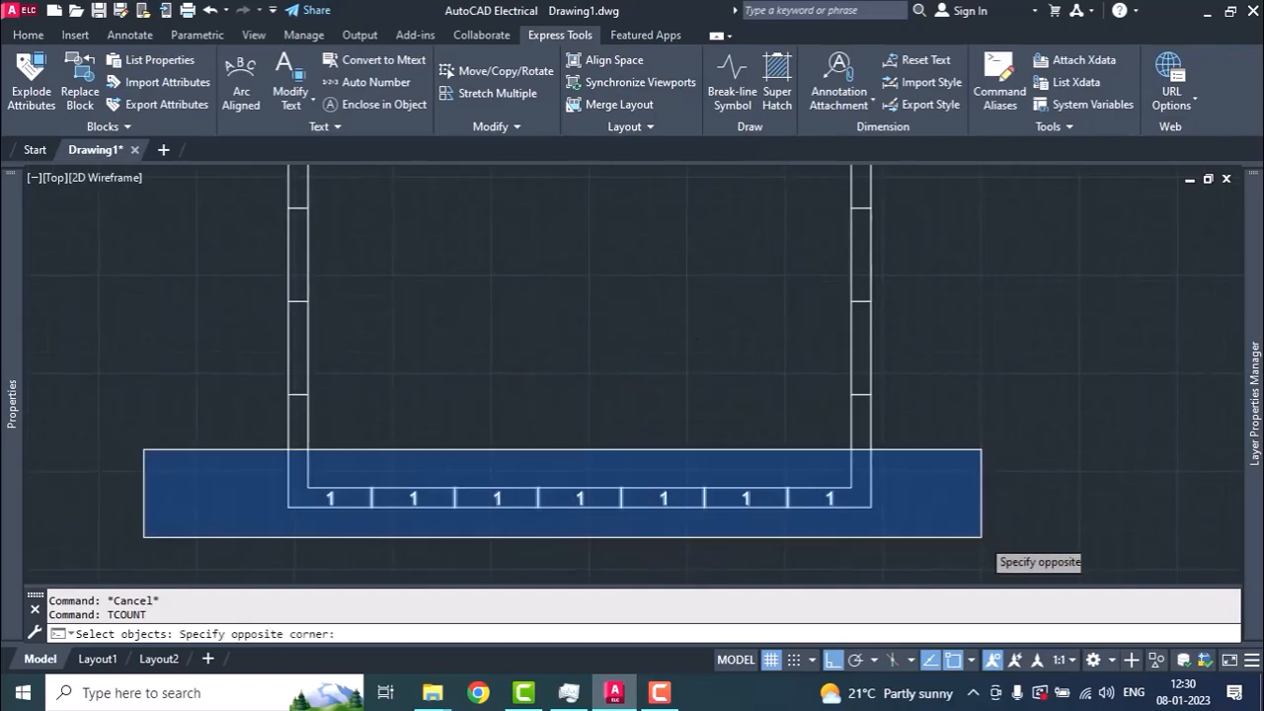
click(993, 522)
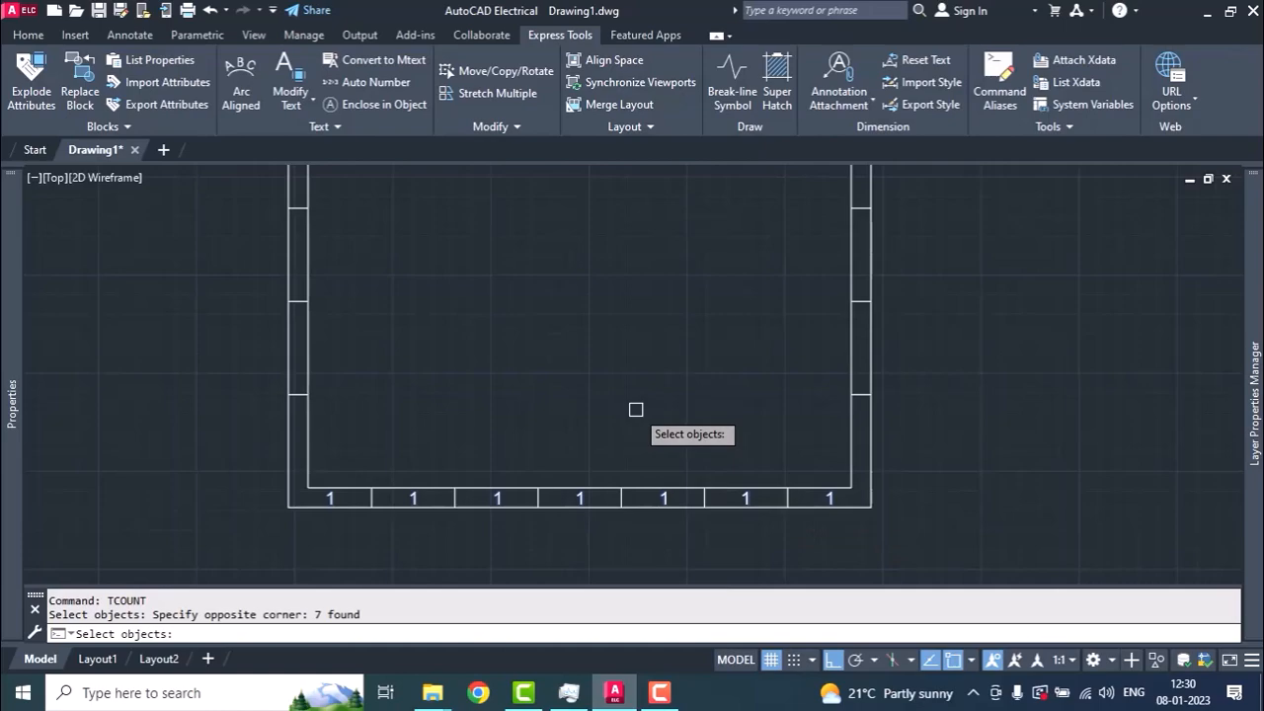
key(Return)
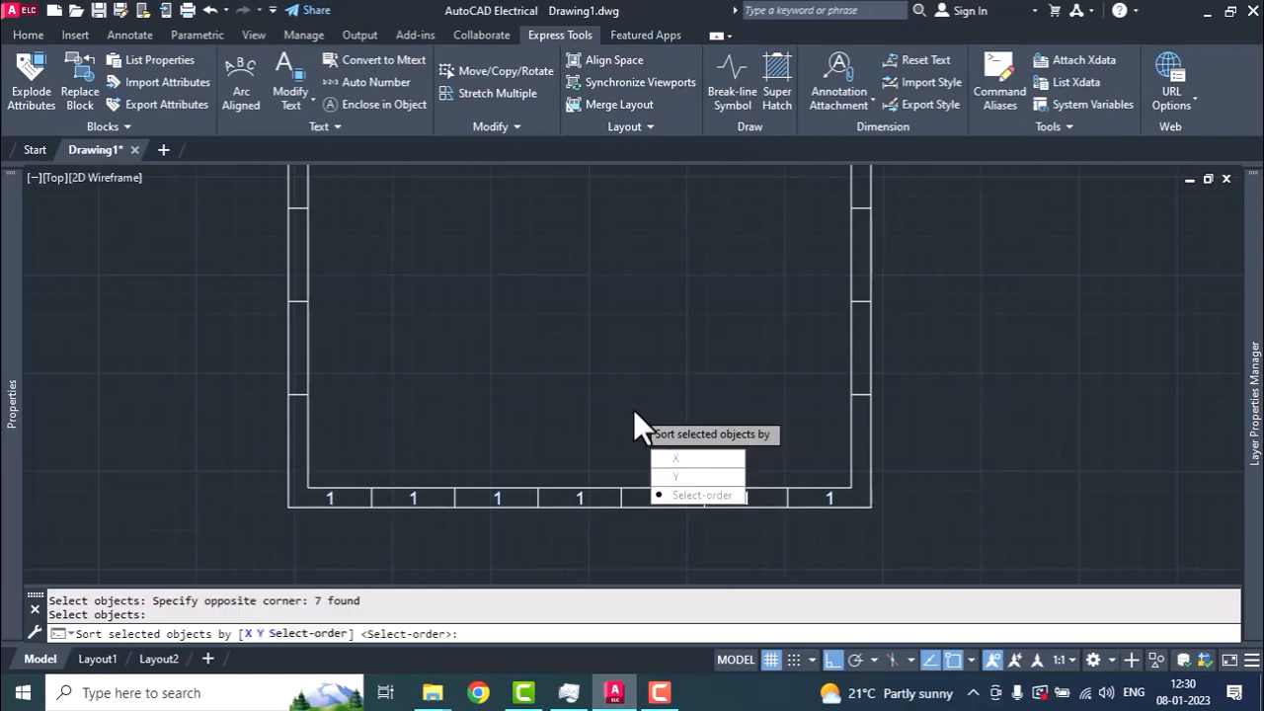
click(682, 456)
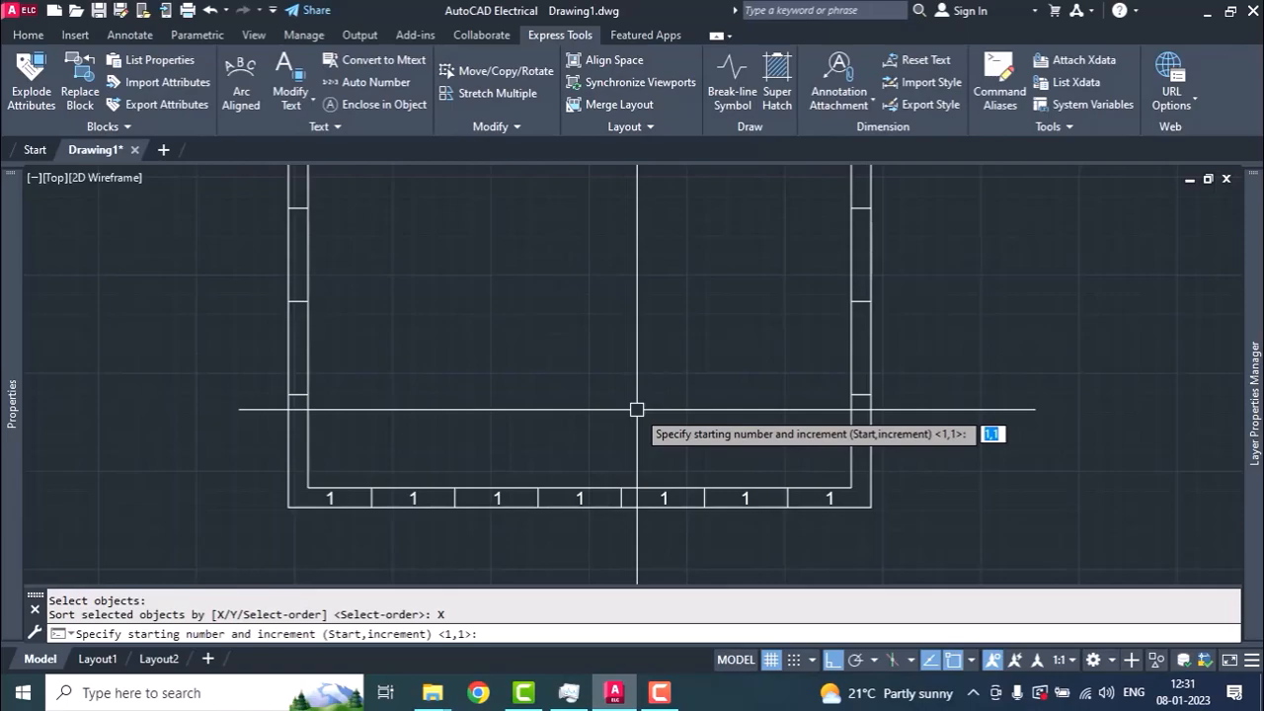
key(Return)
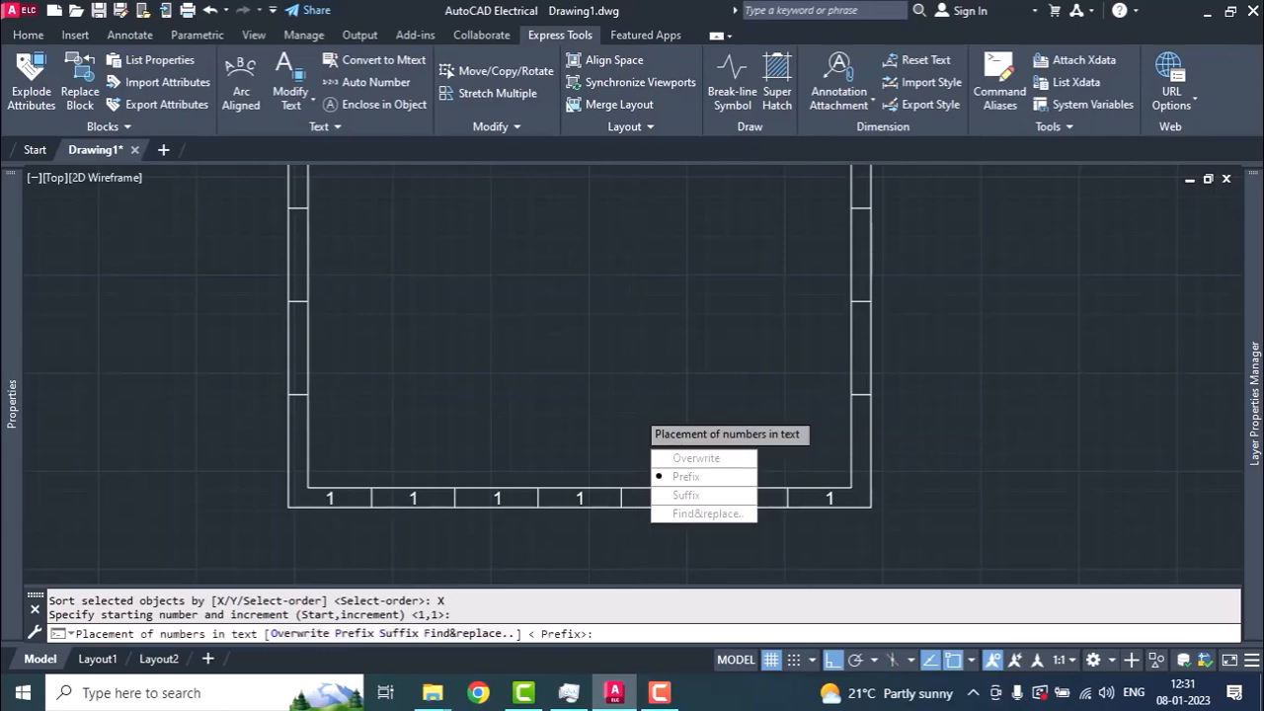
key(Up)
key(Return)
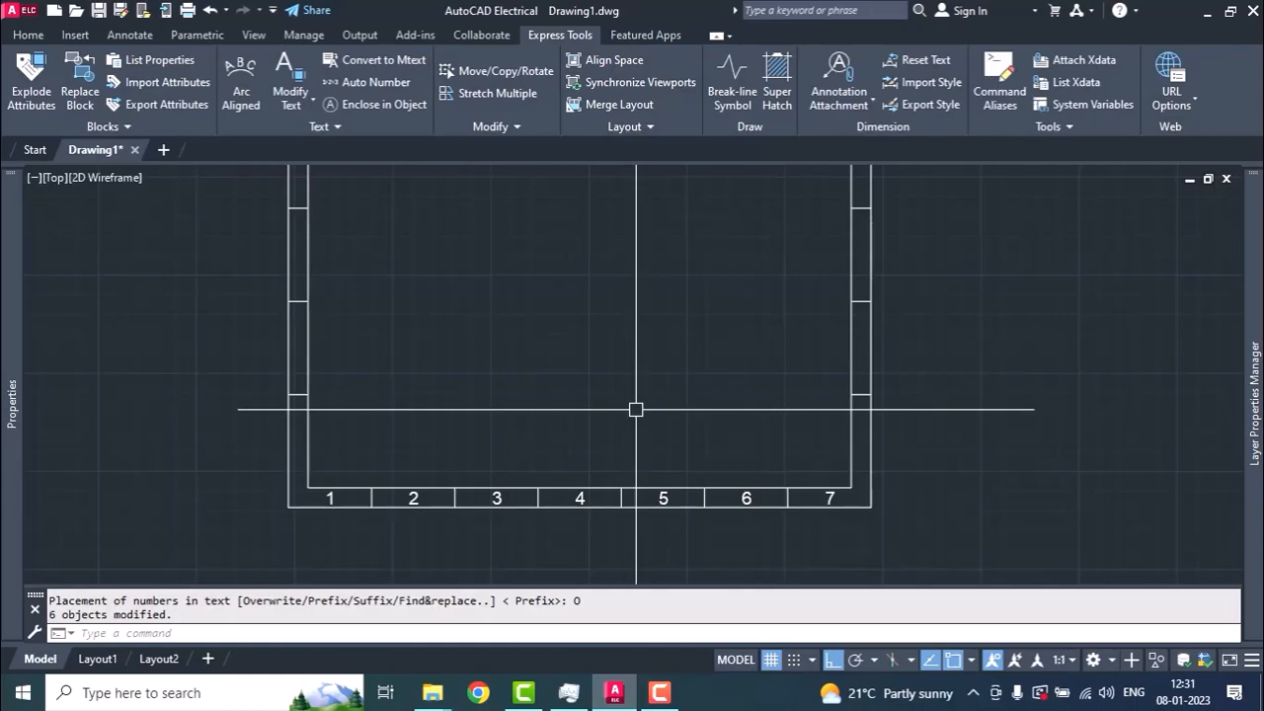
key(ctrl+z)
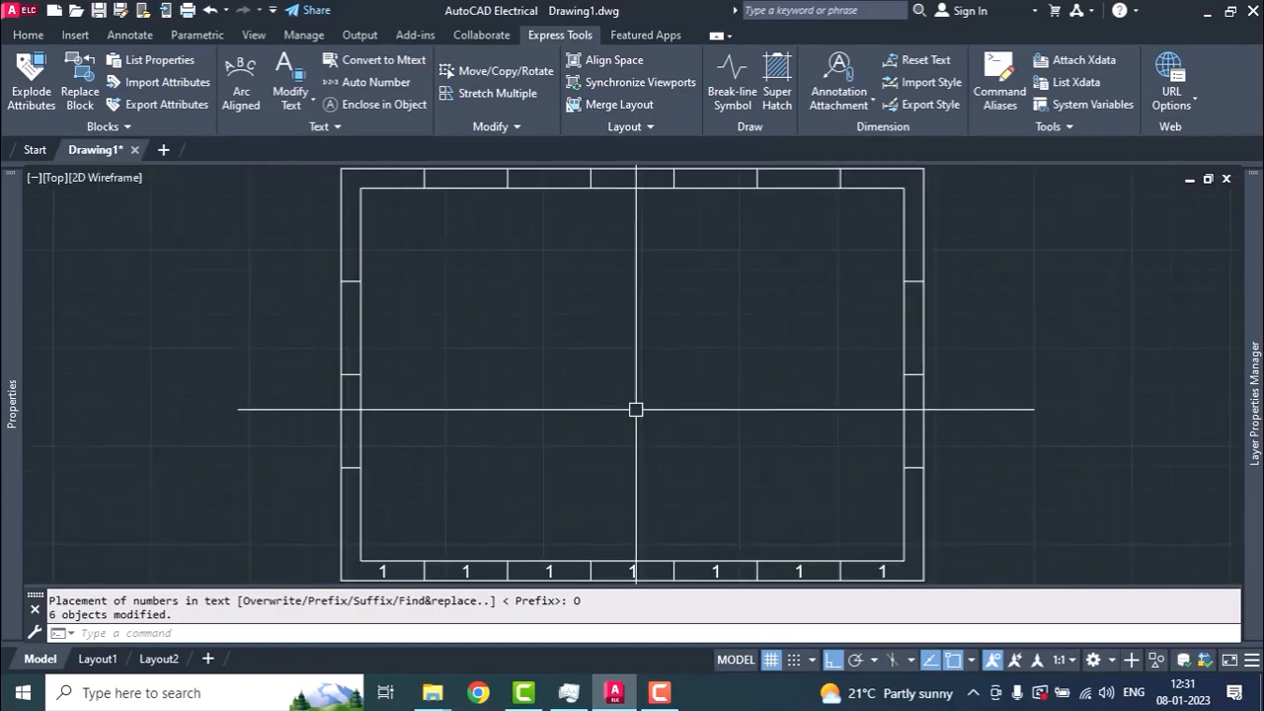
- Copy the third 1 on the lower border vertically upward as a 5-item array spaced about 16 units
scroll(533, 427, up, 5)
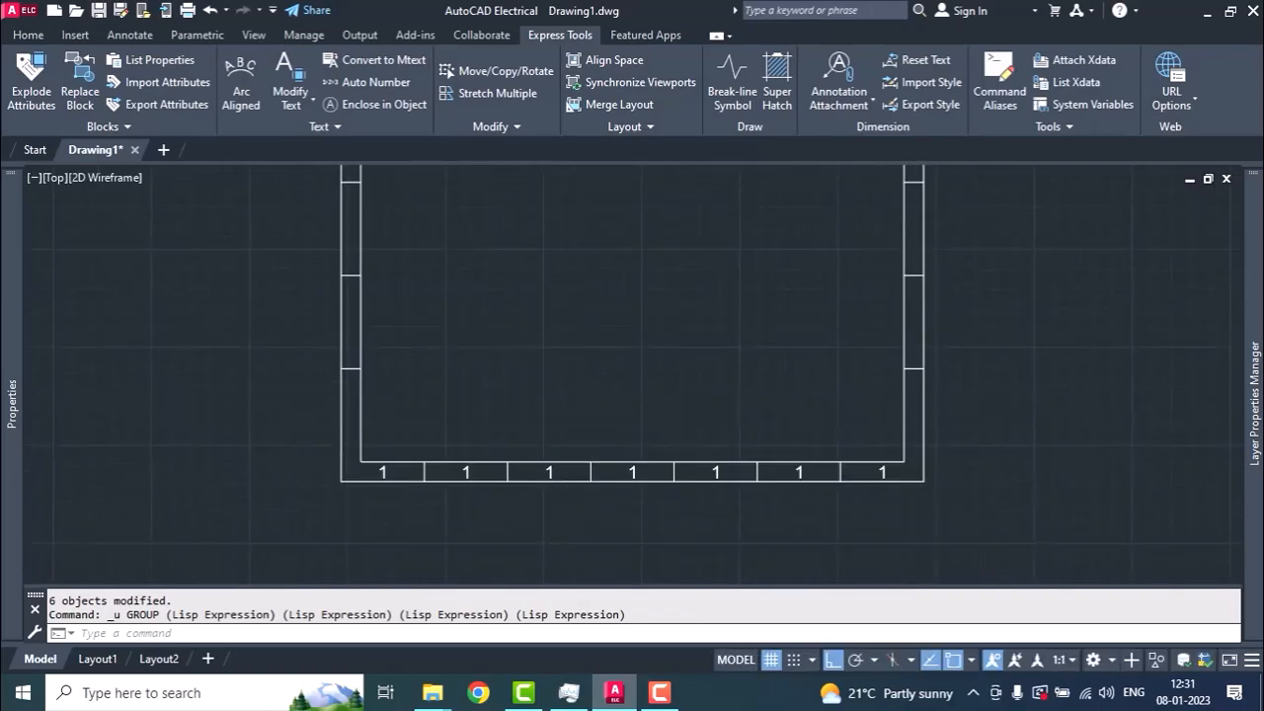
click(533, 427)
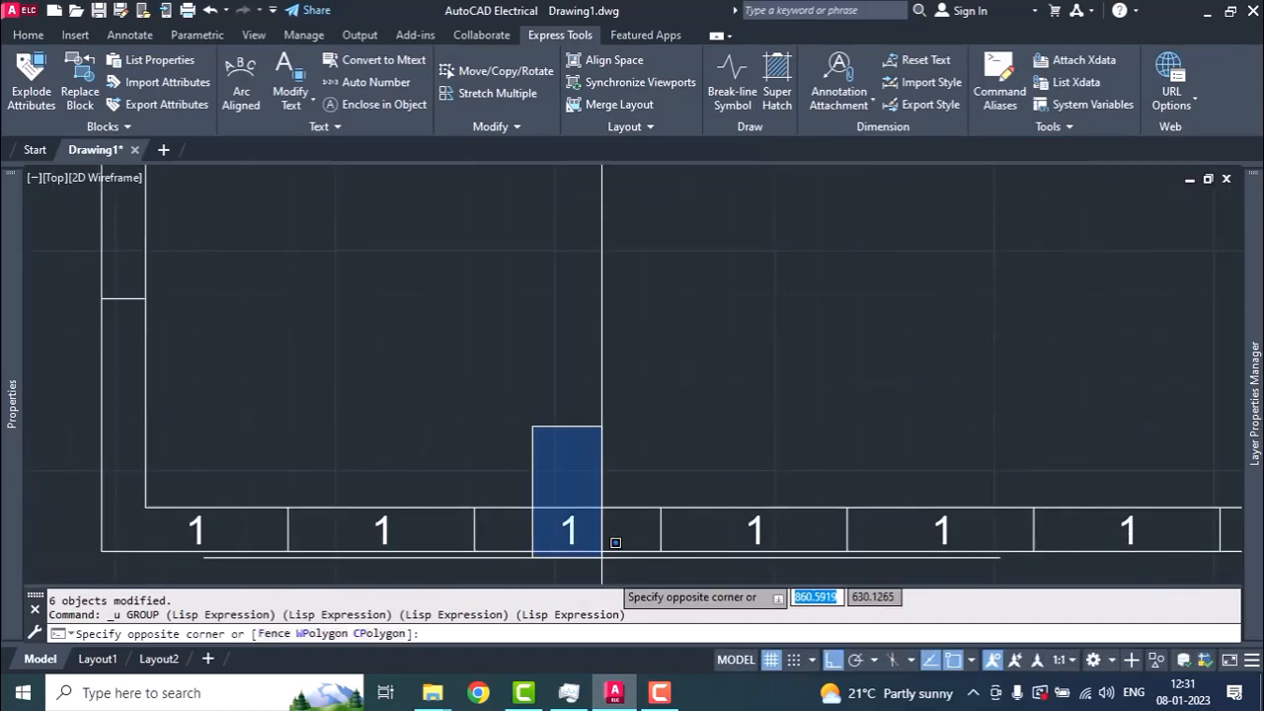
click(613, 570)
text(co)
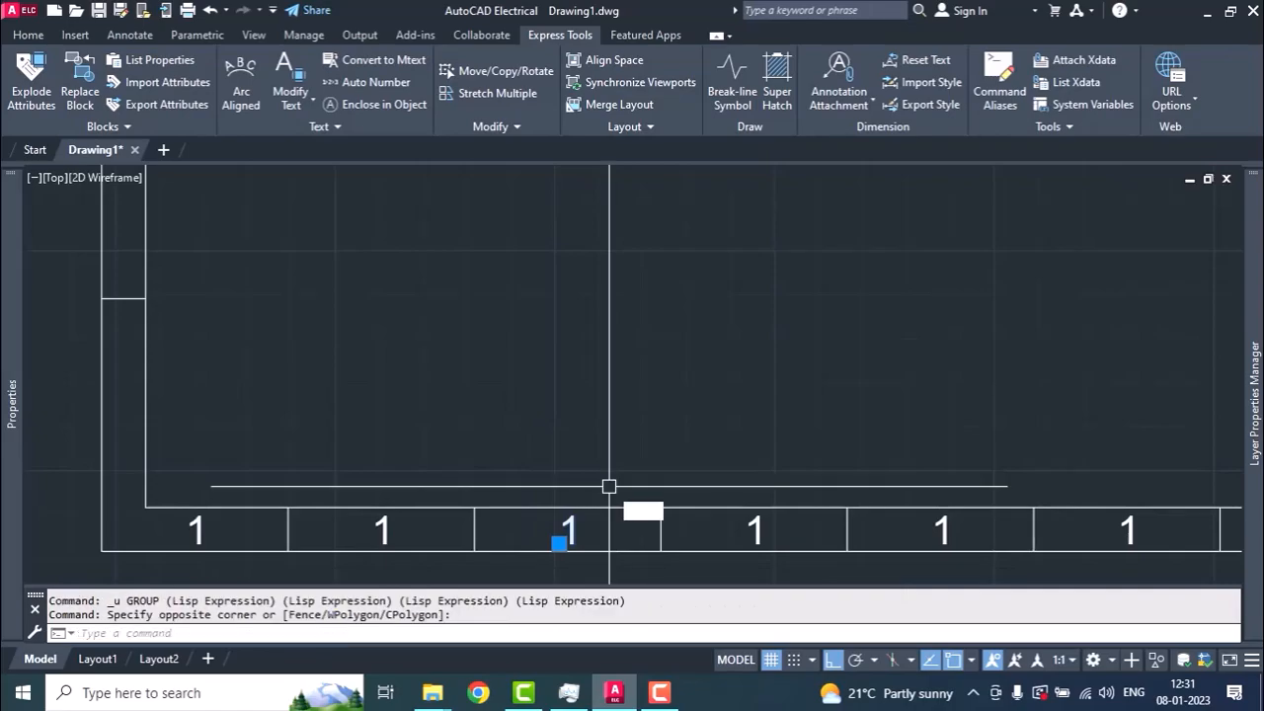
key(Return)
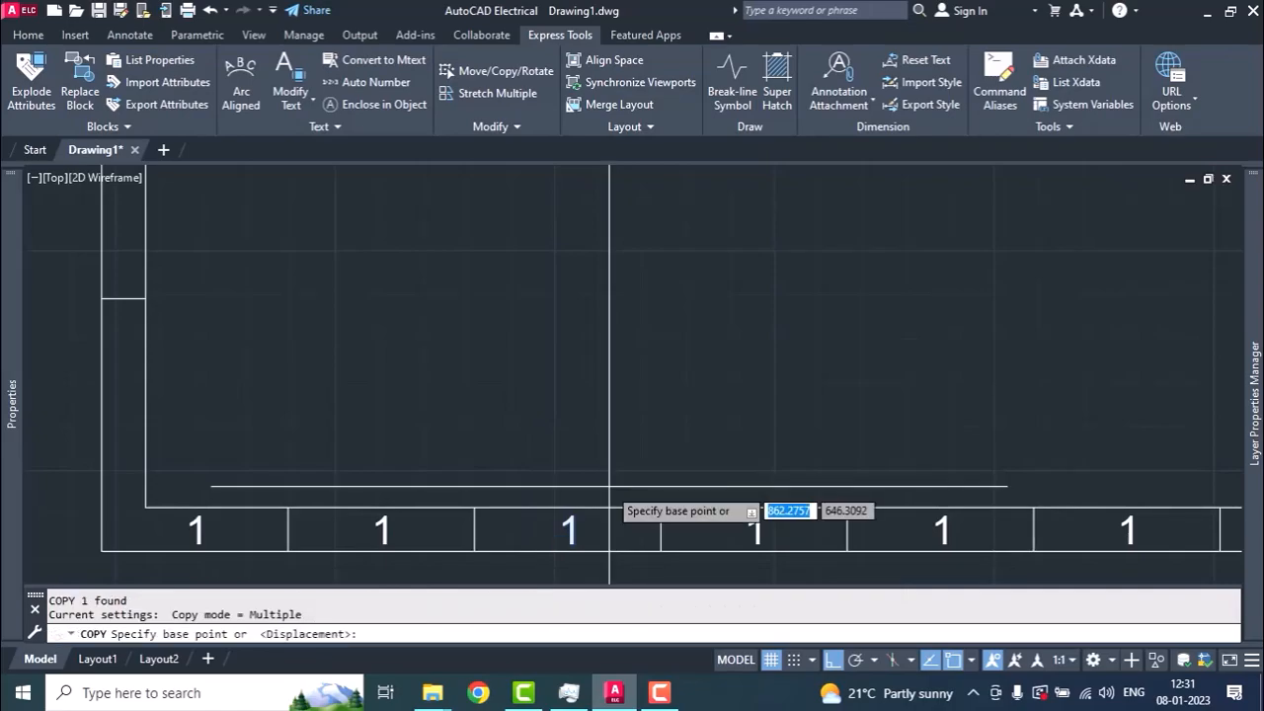
click(631, 472)
text(a)
key(Return)
text(5)
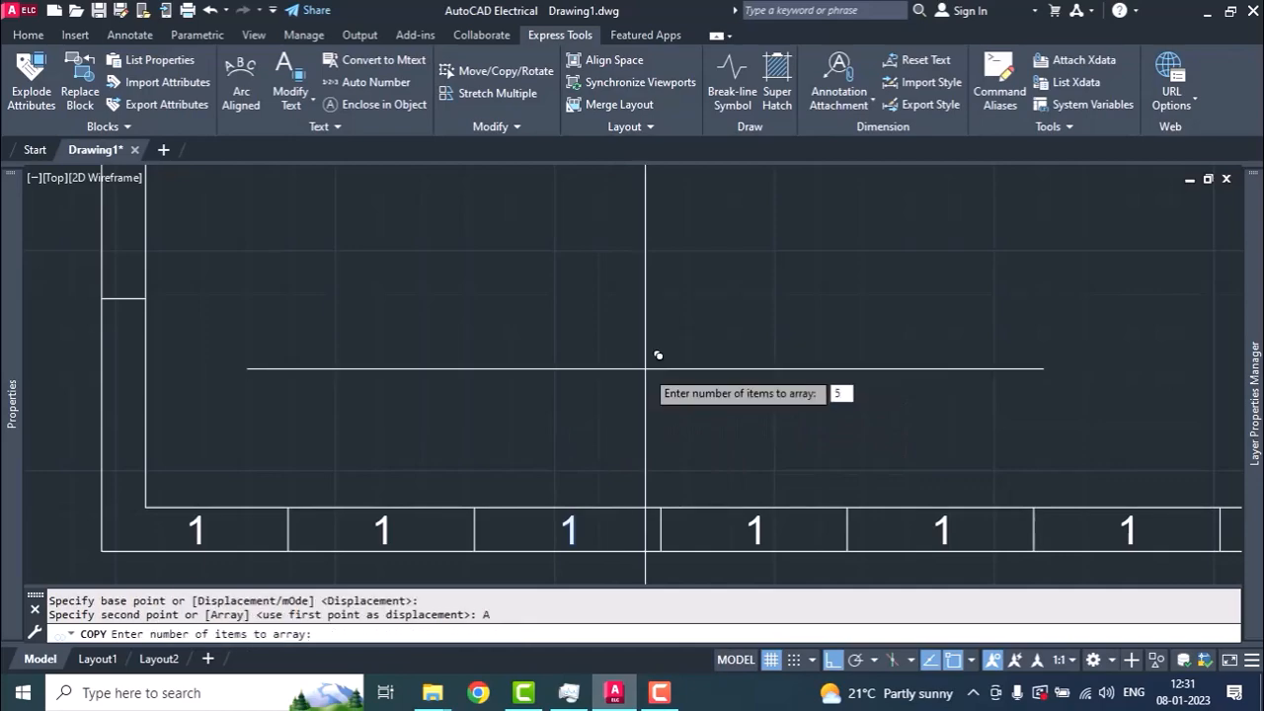
key(Return)
click(648, 400)
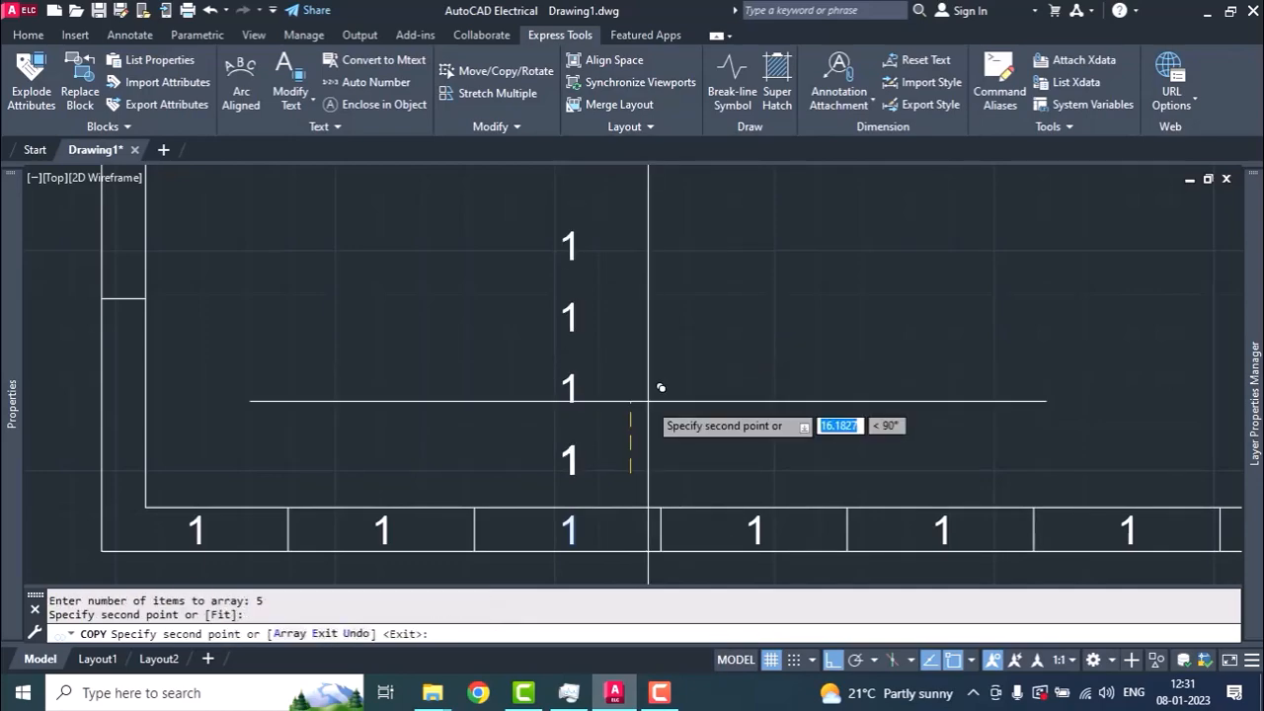
key(Escape)
key(Escape)
key(Escape)
- Try numbering the vertical column of five texts with TCOUNT, sorted by Y, start and increment 1,1, placement Overwrite, and undo it
text(T)
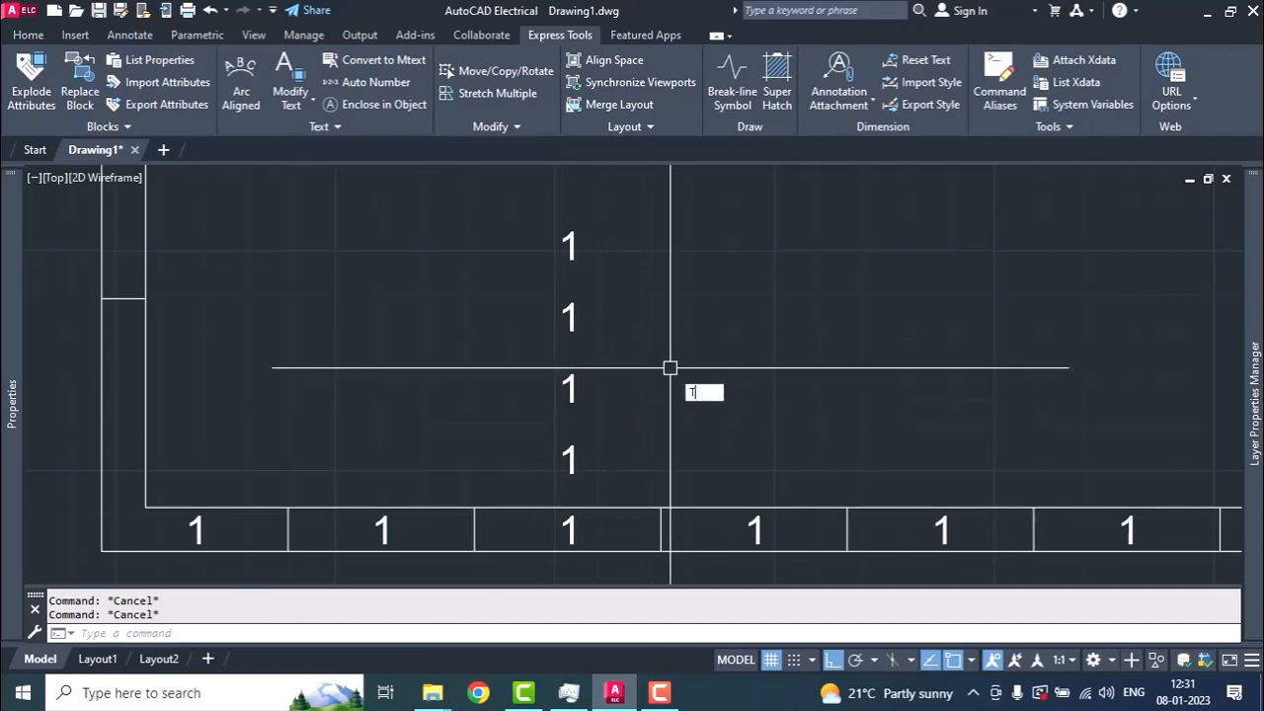
text(COUNT)
key(Return)
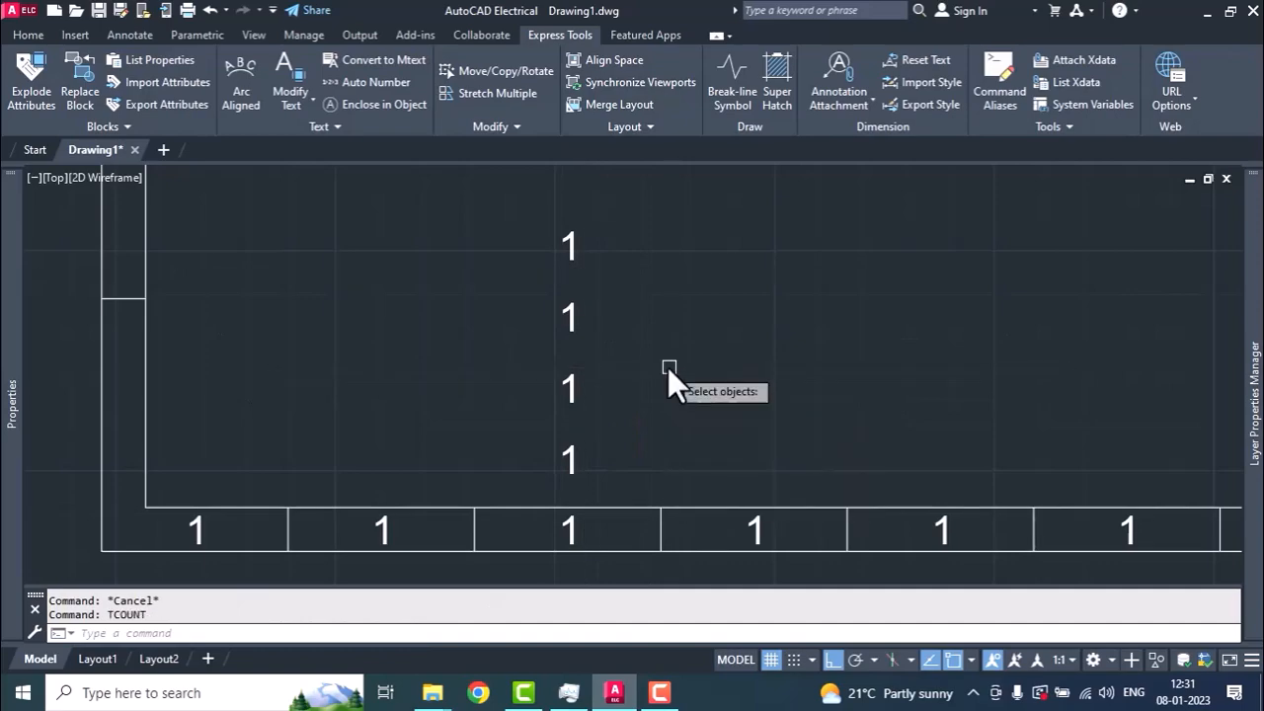
click(542, 203)
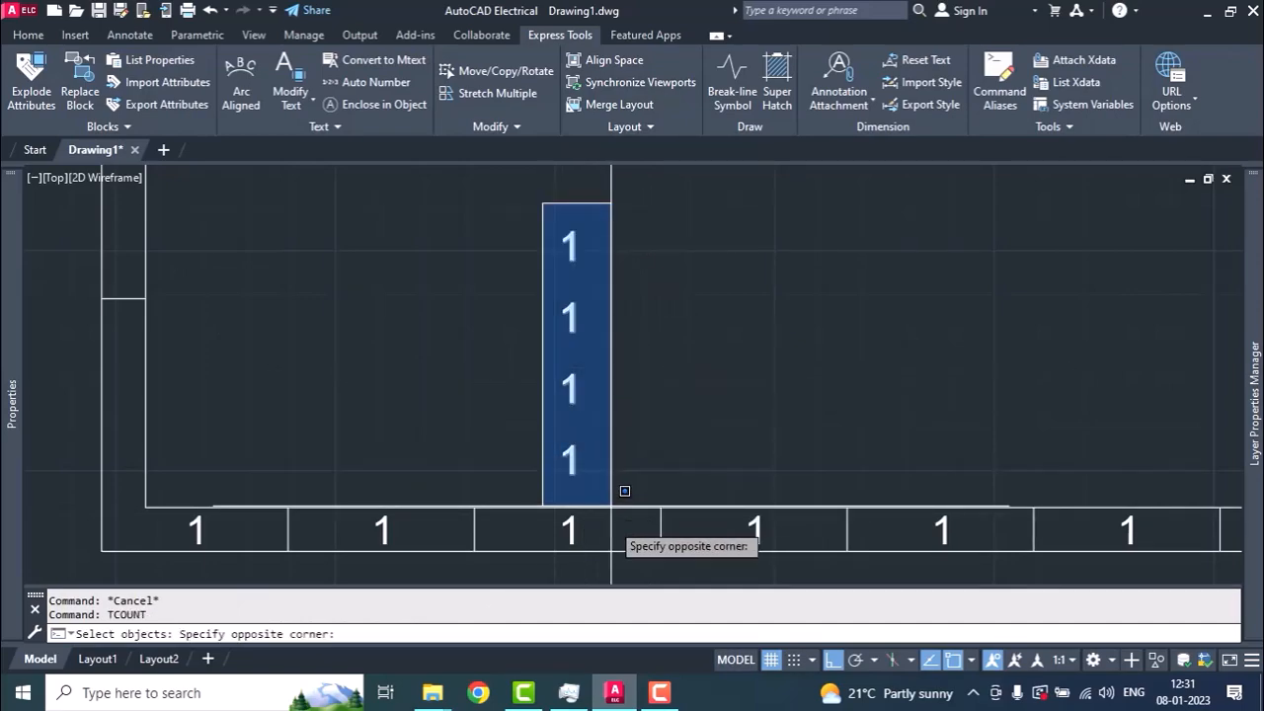
click(624, 542)
key(Return)
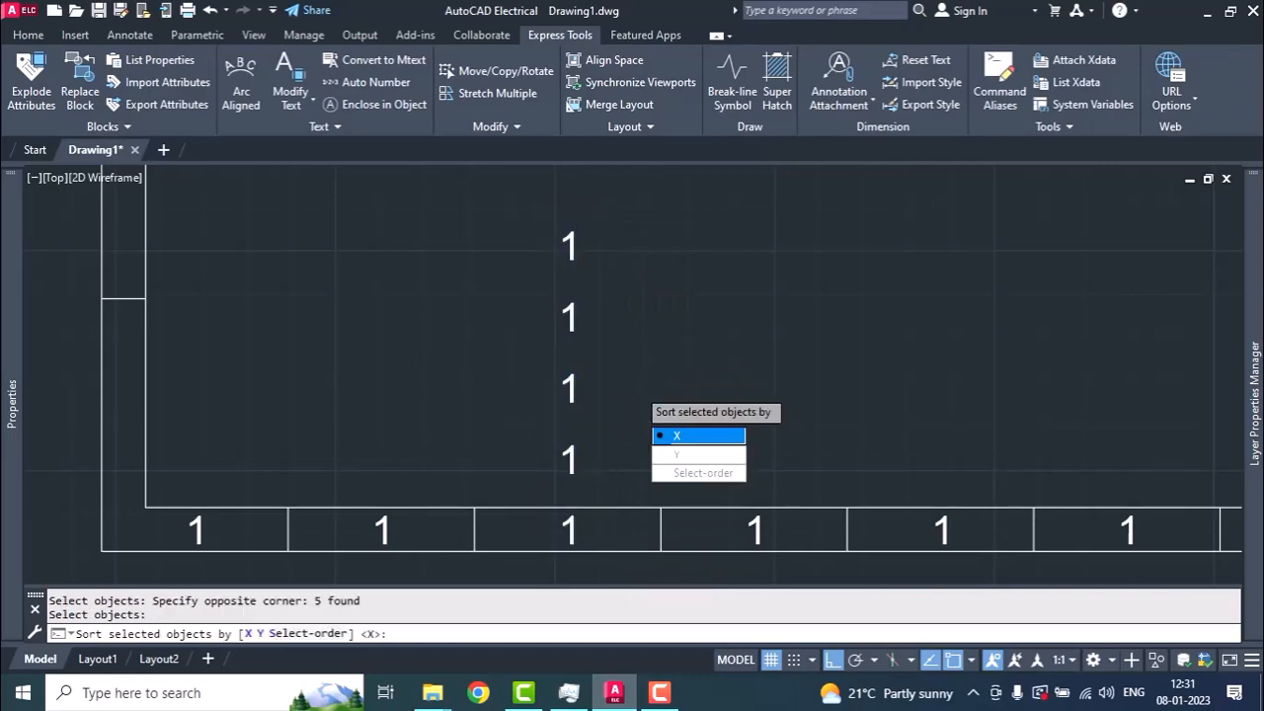
click(676, 455)
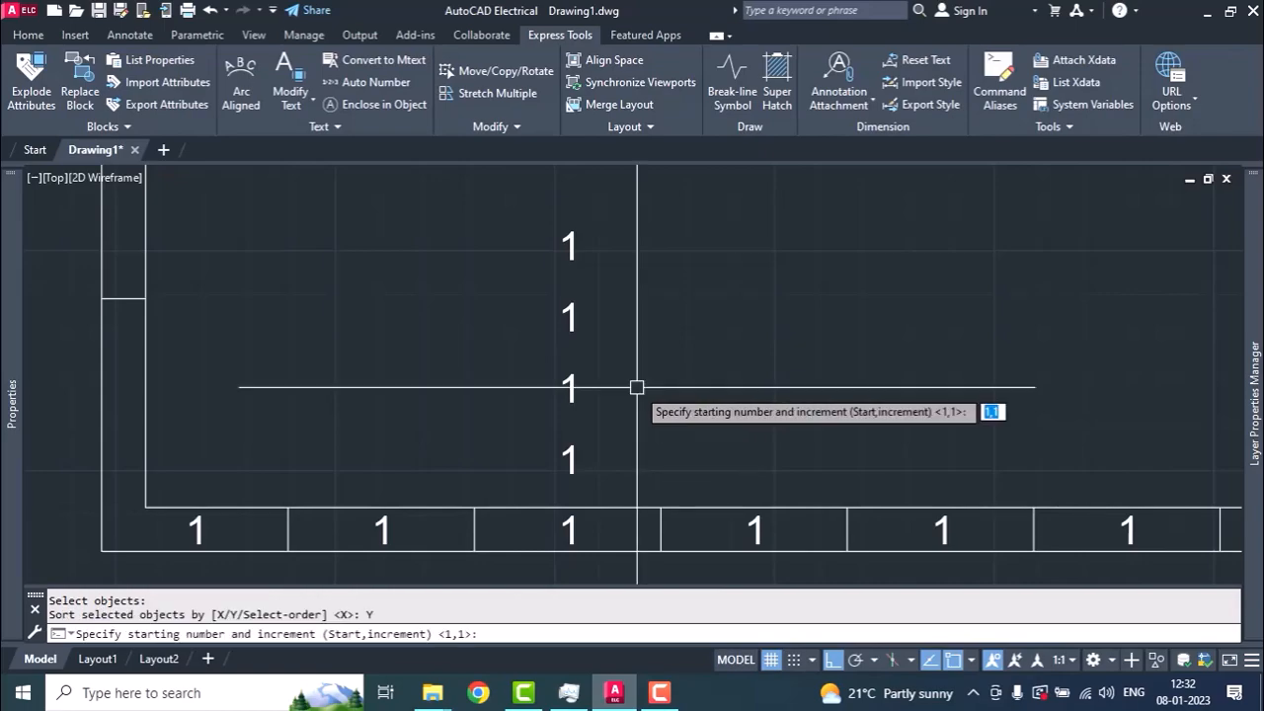
key(Return)
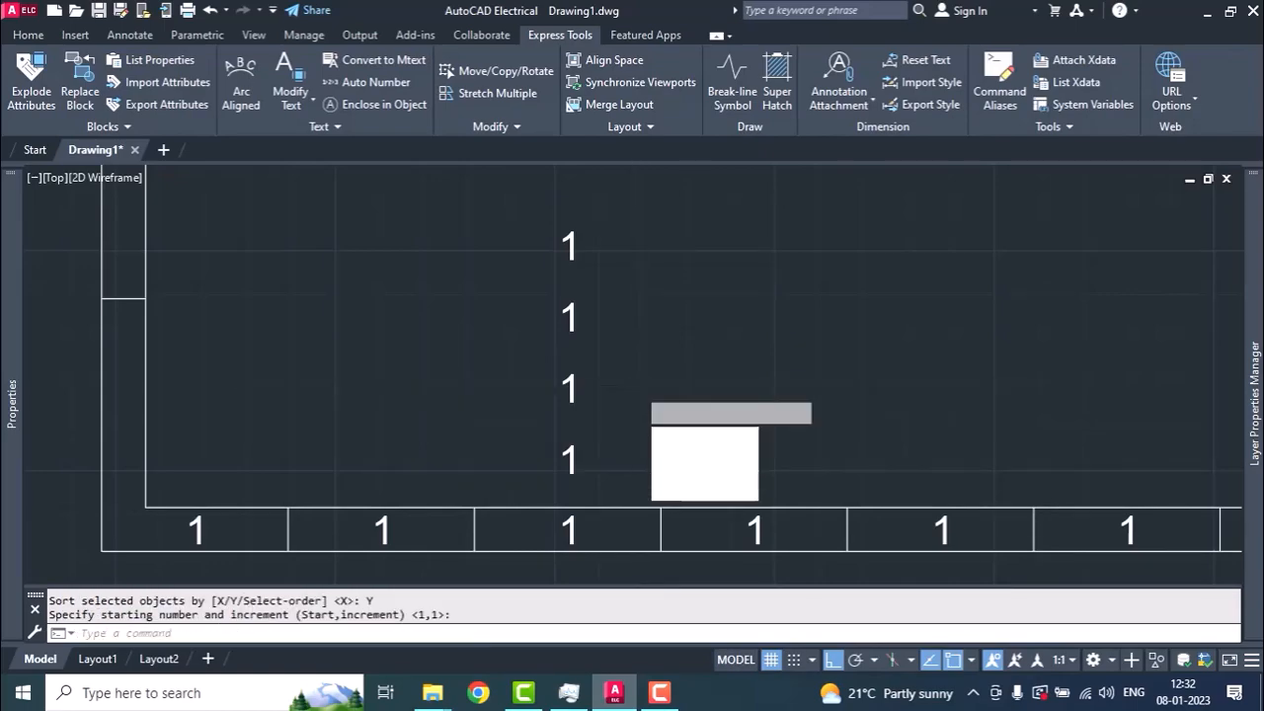
key(Return)
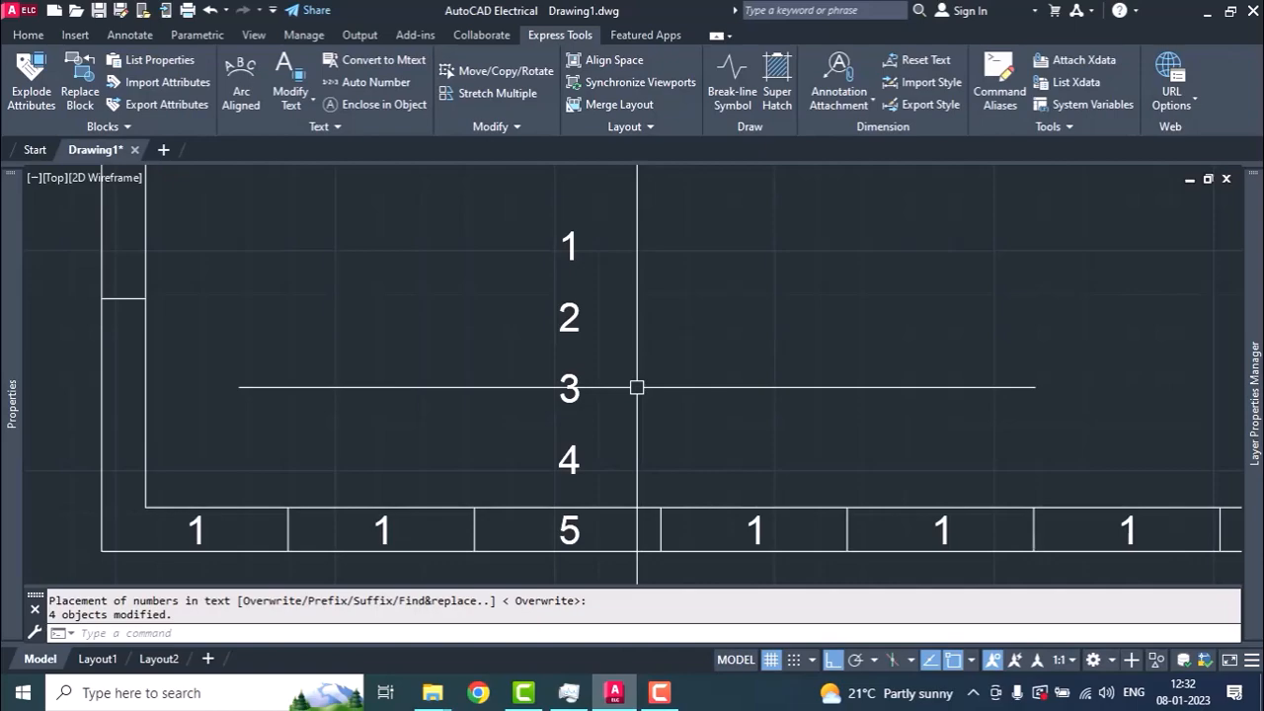
key(ctrl+z)
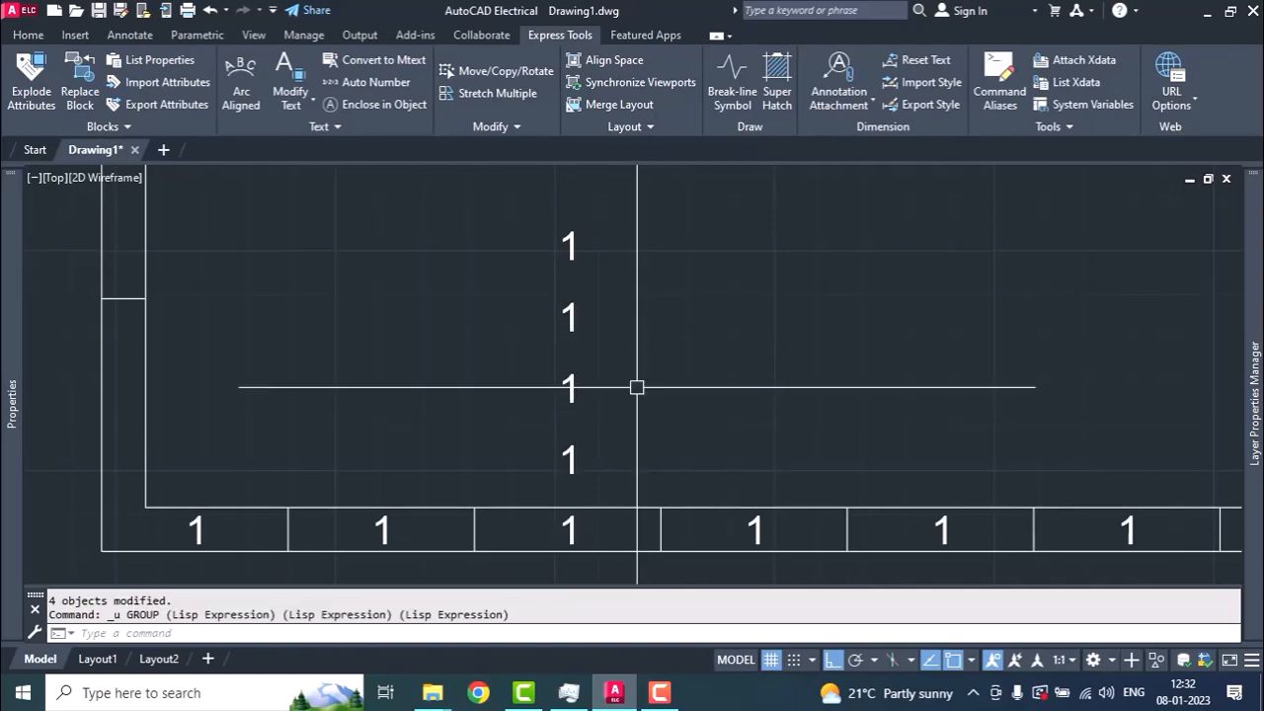
- Try numbering the vertical column of five texts with TCOUNT, sorted by Y, start and increment 5,2, placement Overwrite, and undo it
scroll(596, 345, down, 2)
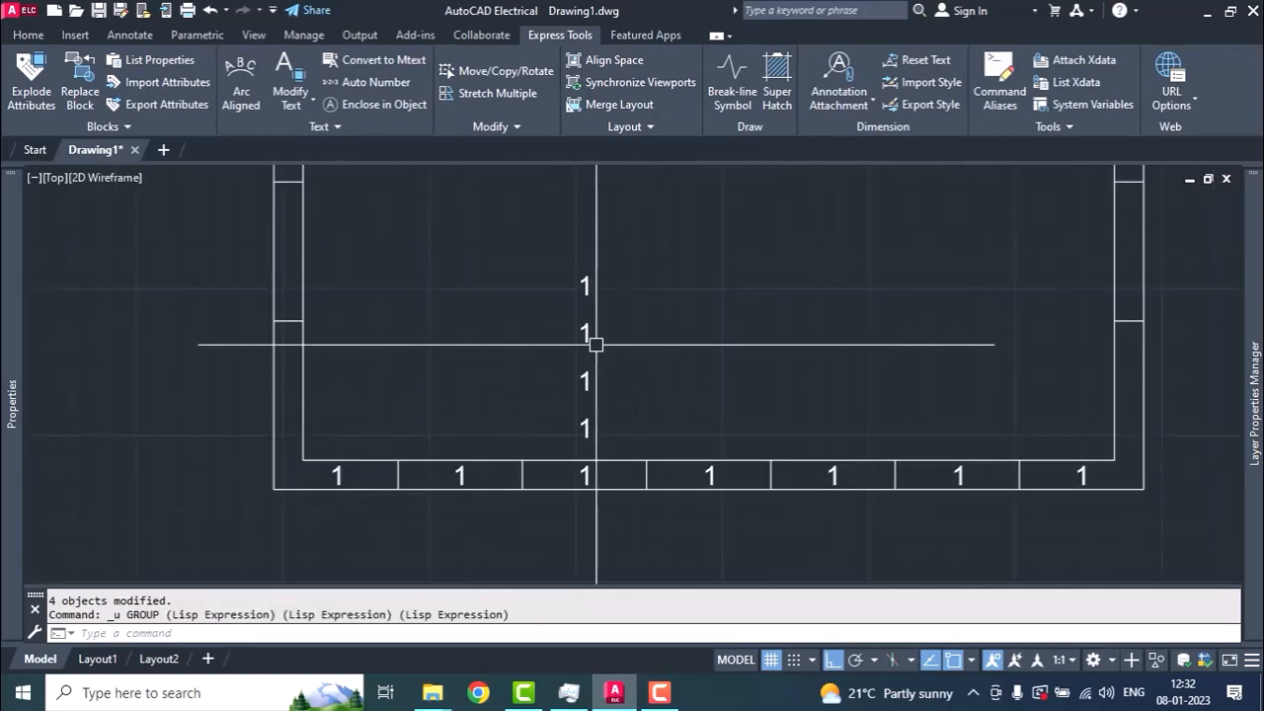
text(tc)
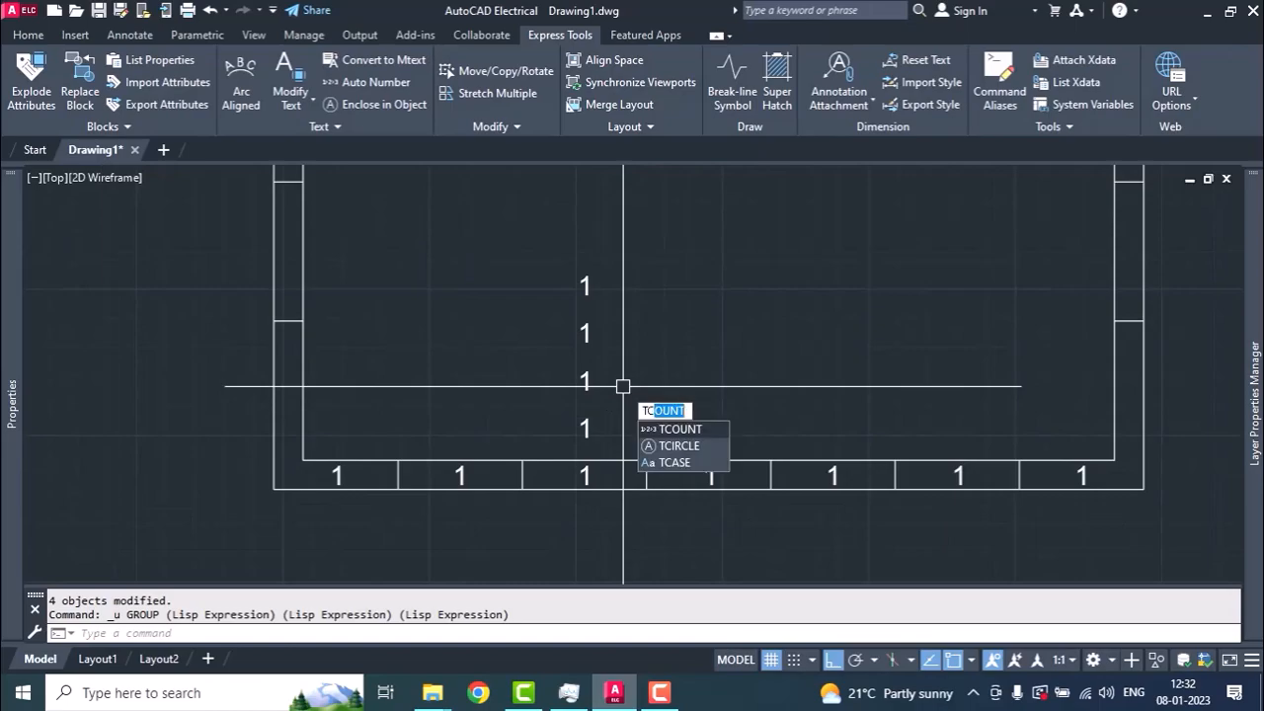
key(Return)
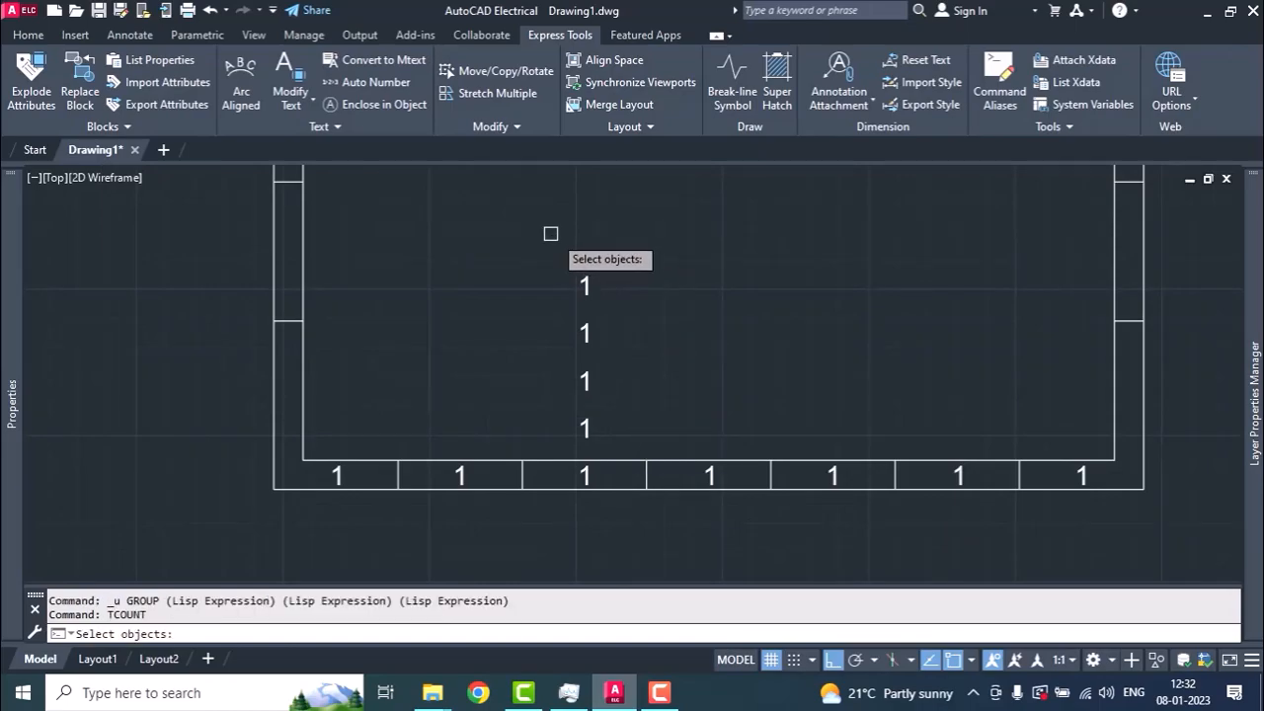
click(554, 235)
click(625, 523)
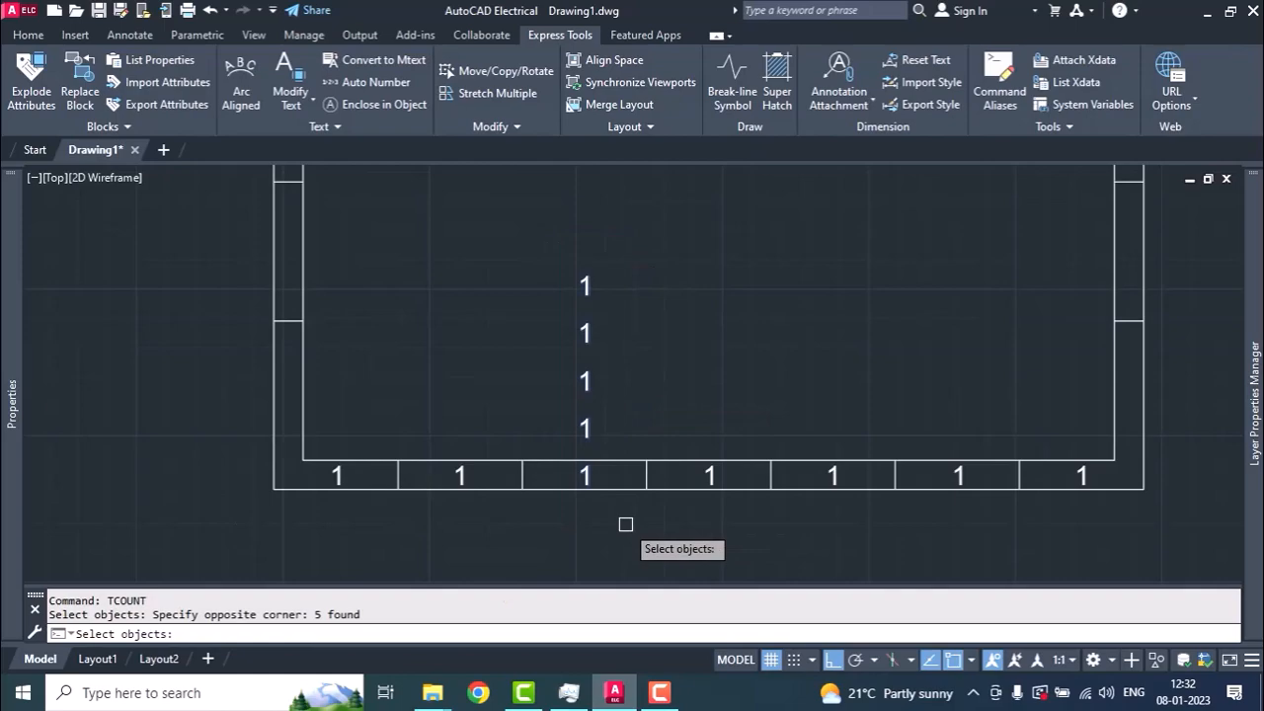
key(Return)
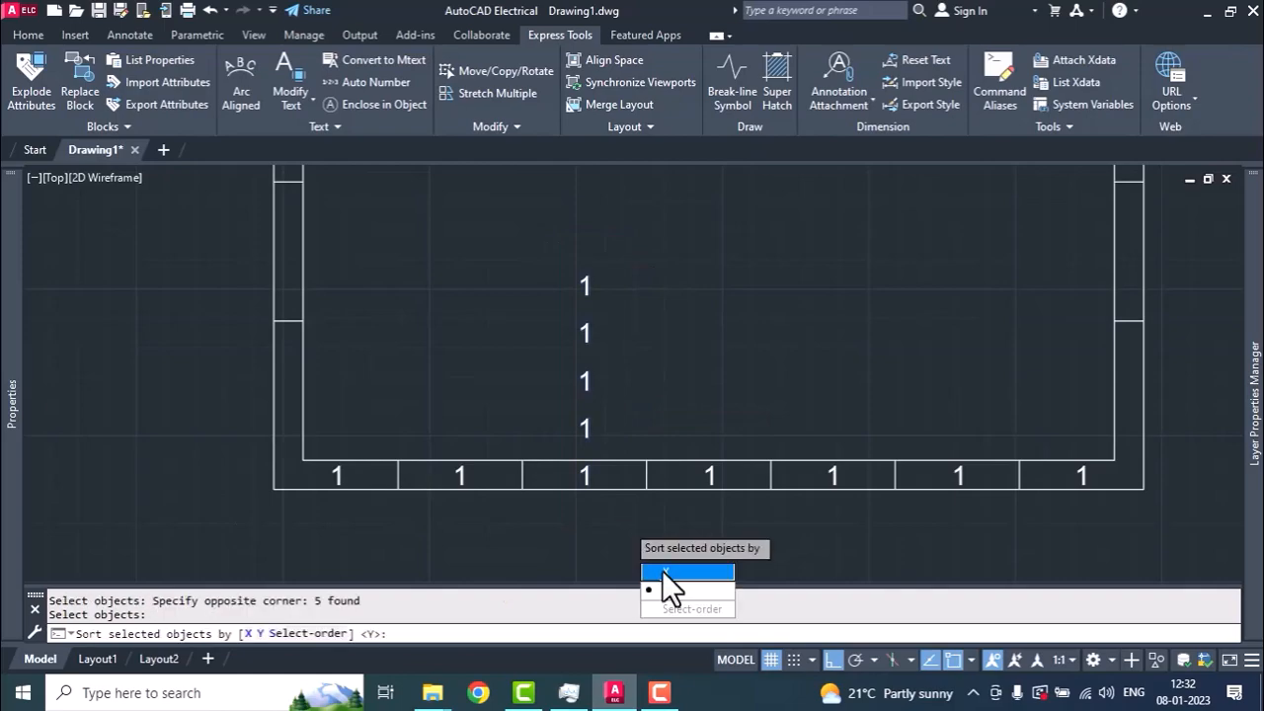
click(665, 589)
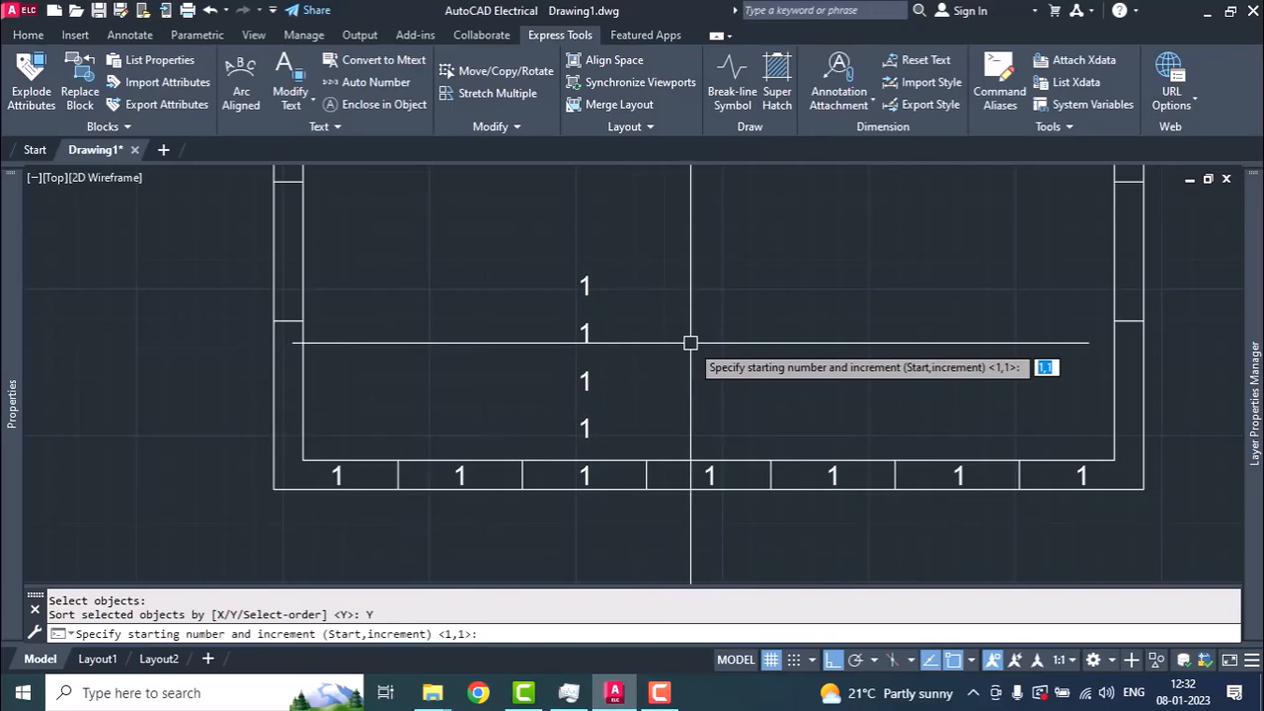
text(5,2)
key(Return)
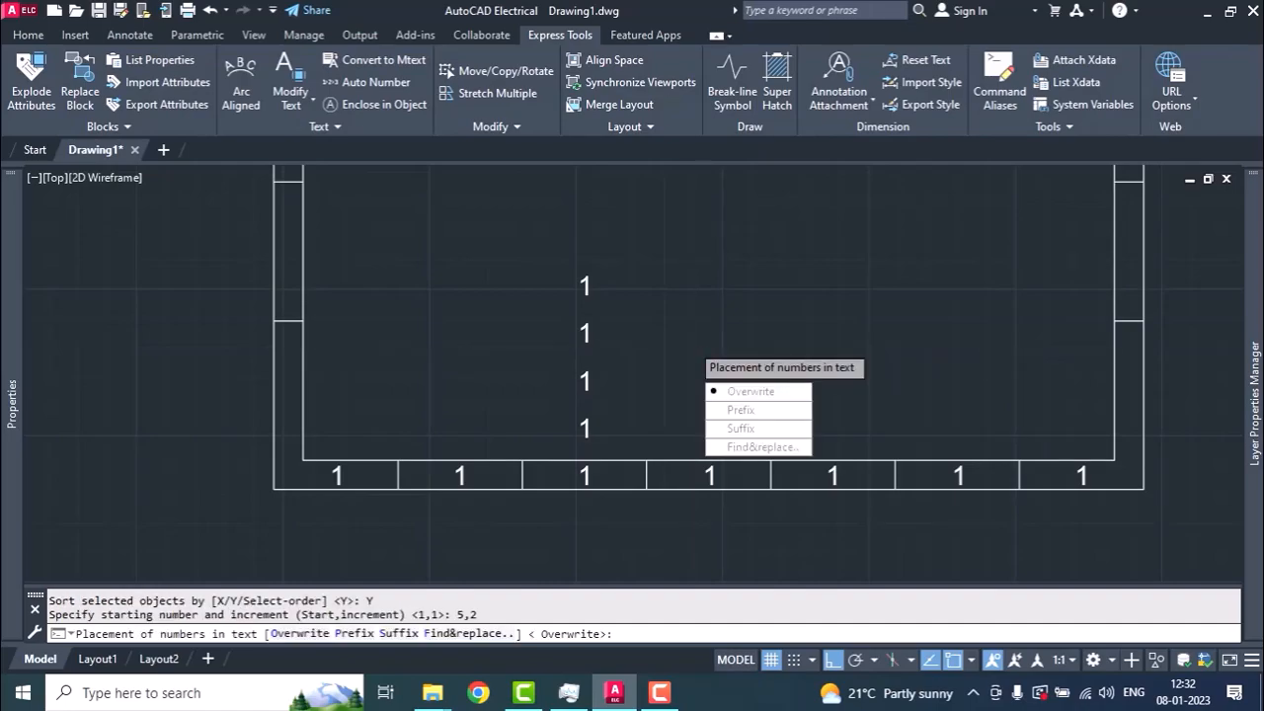
key(Return)
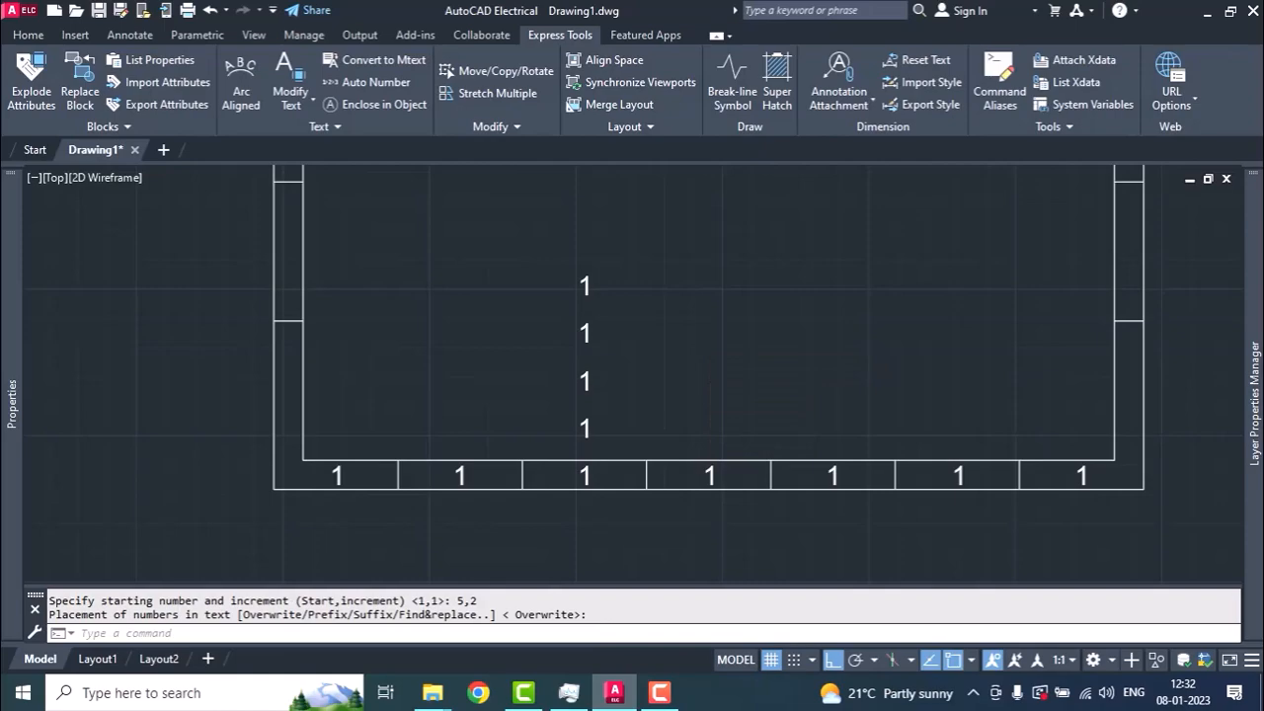
key(Return)
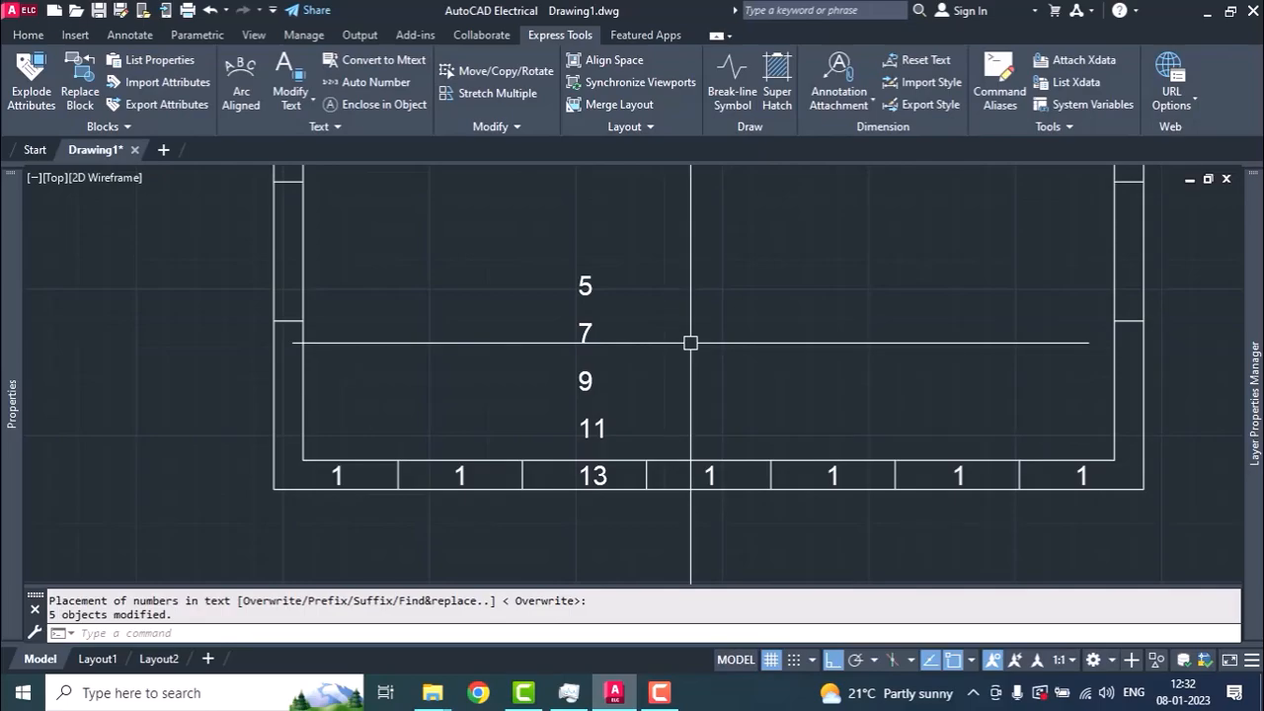
key(ctrl+z)
key(ctrl+z)
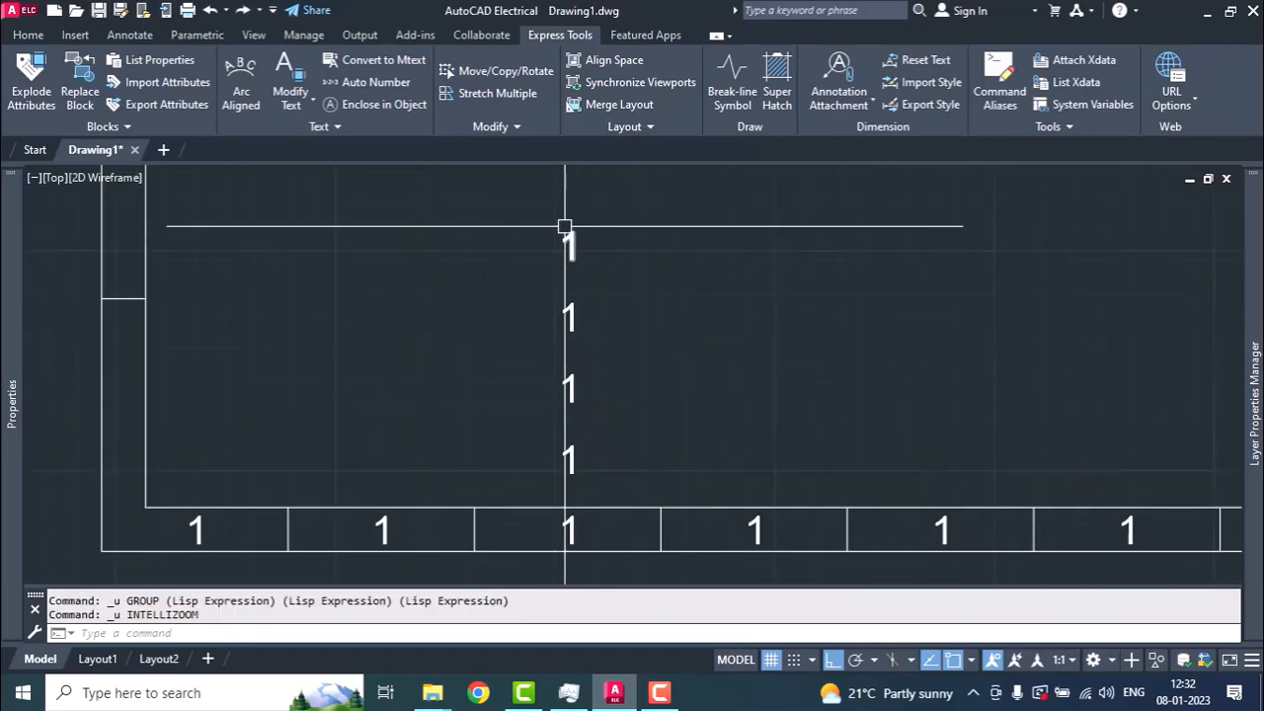
- Cut the topmost 1 of the vertical column and paste five scattered copies of it in the empty area beyond the frame's right border
click(555, 211)
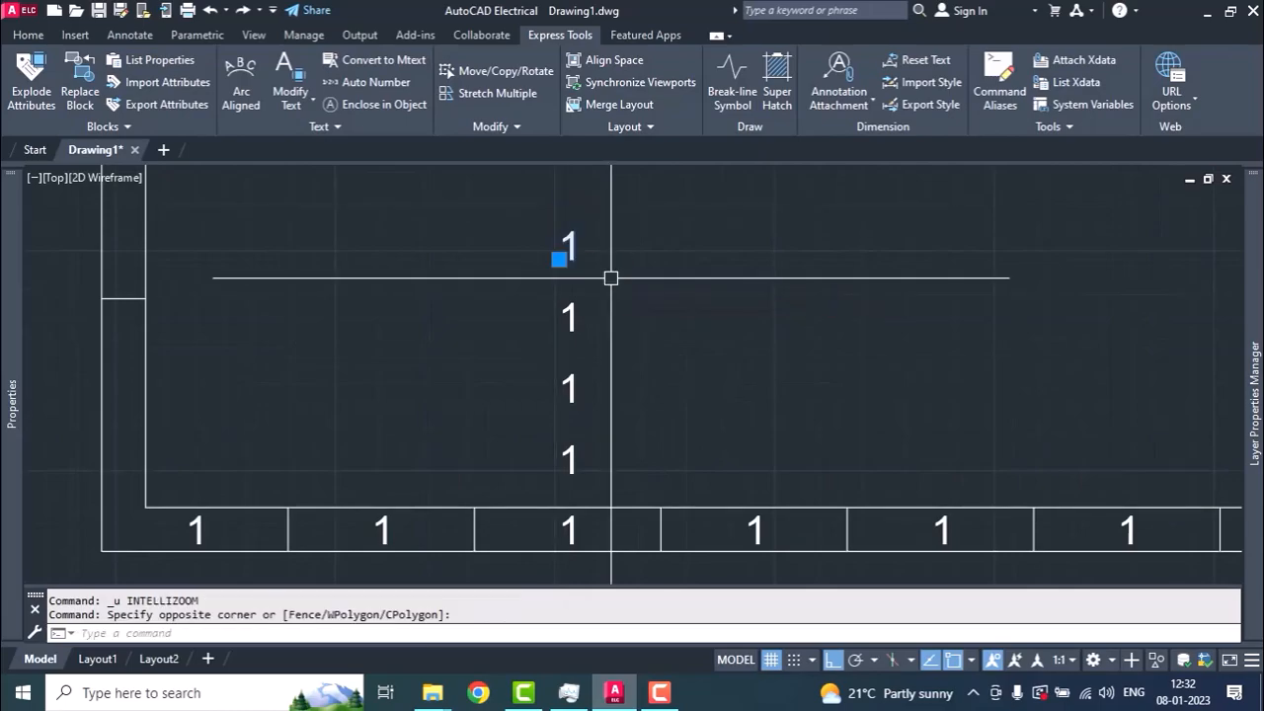
key(ctrl+x)
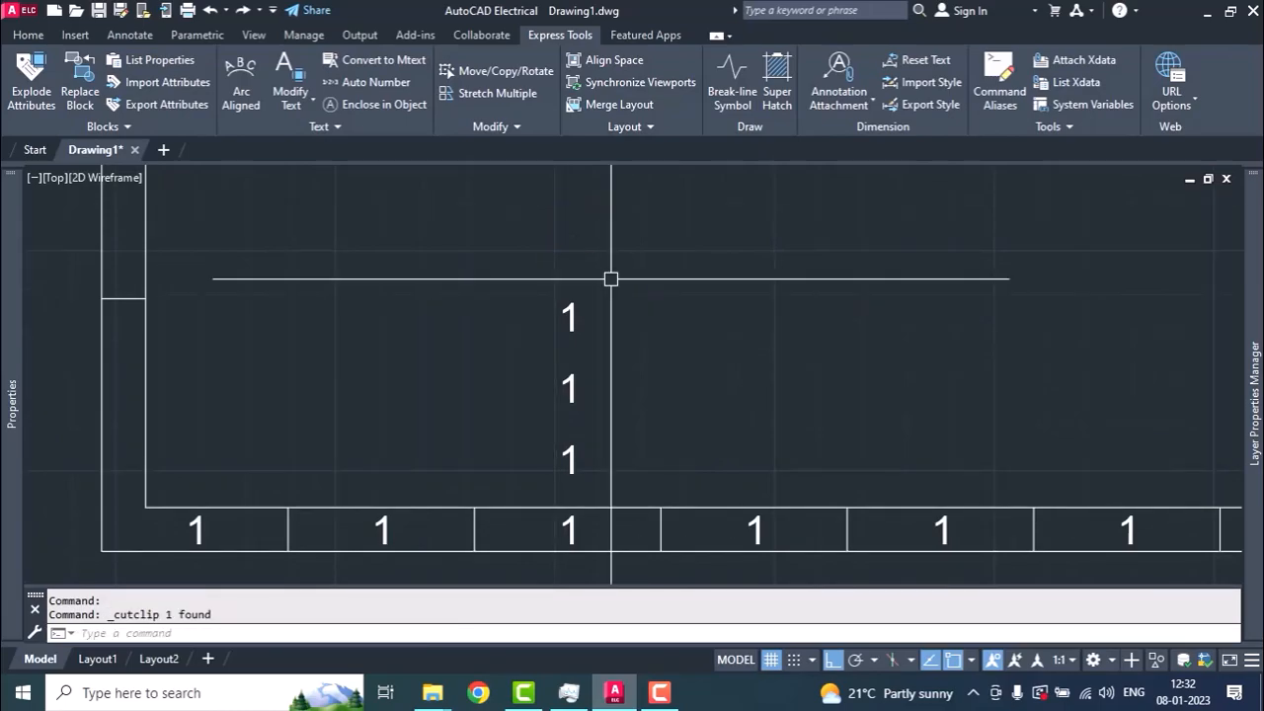
scroll(702, 282, down, 3)
mouse_move(701, 282)
middle_down()
mouse_move(316, 293)
mouse_move(253, 307)
middle_up()
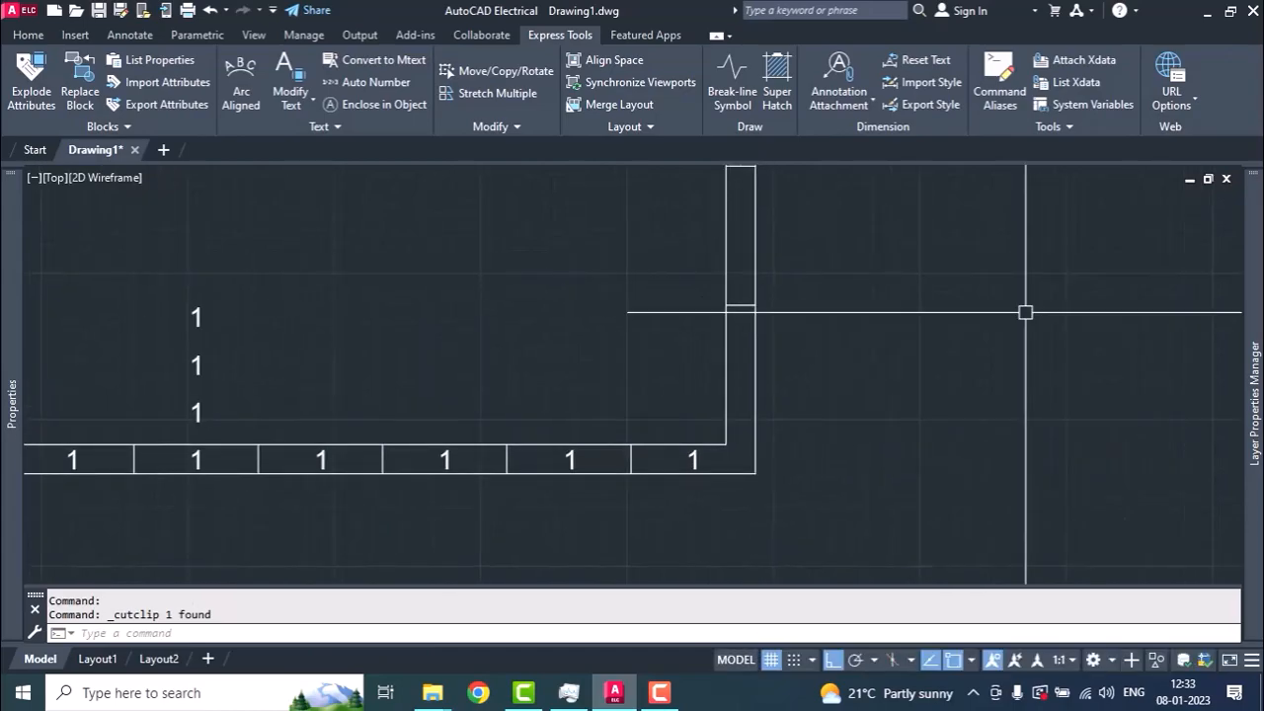
middle_drag(1025, 312, 578, 321)
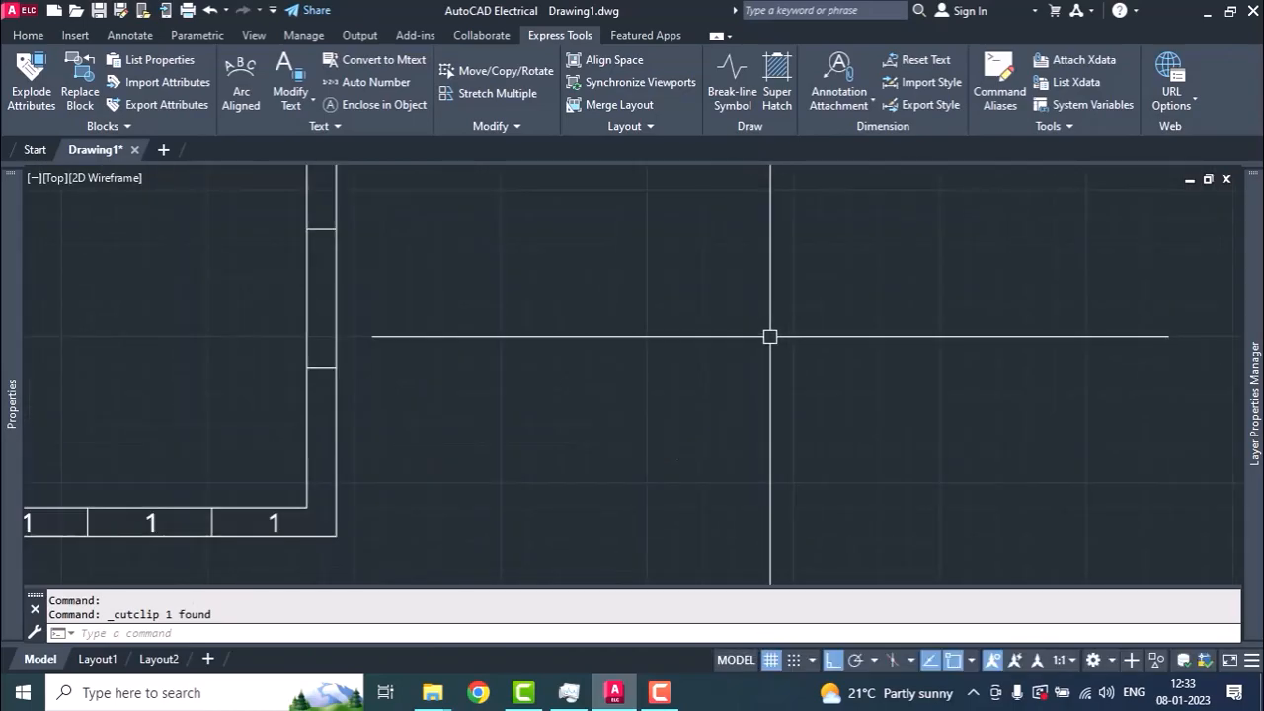
middle_drag(771, 336, 538, 375)
key(ctrl+v)
click(337, 250)
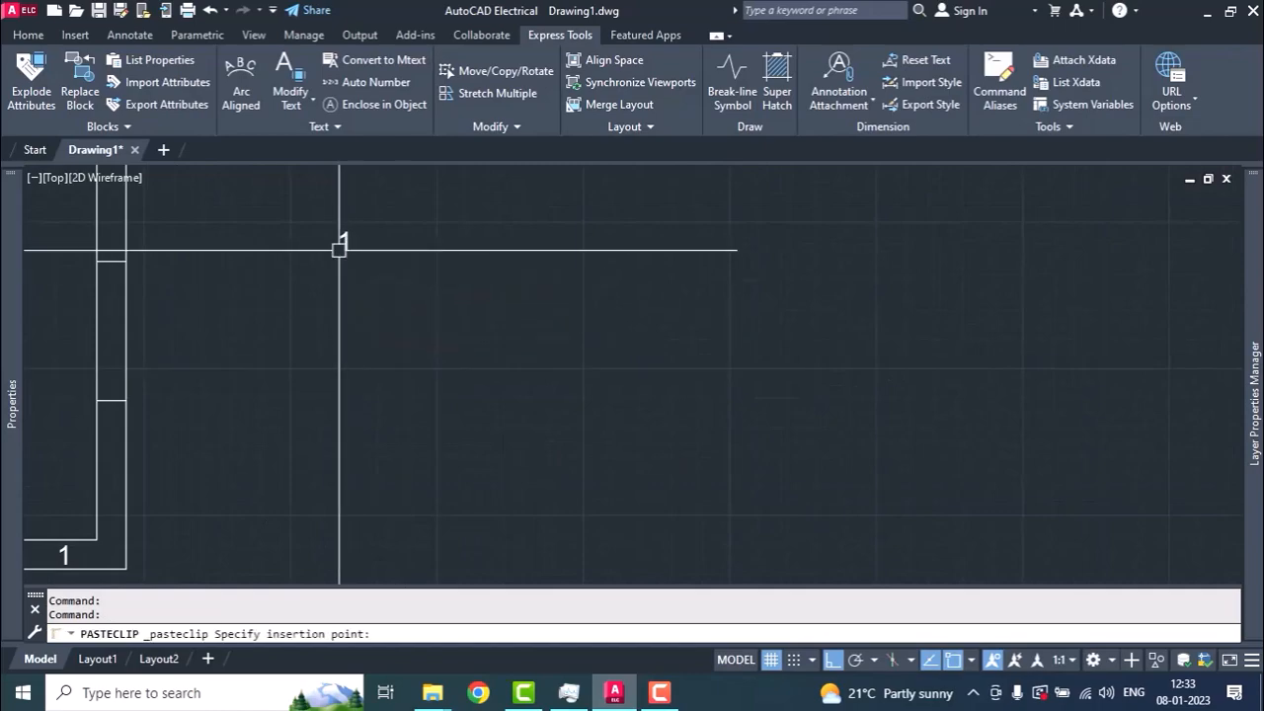
key(ctrl+v)
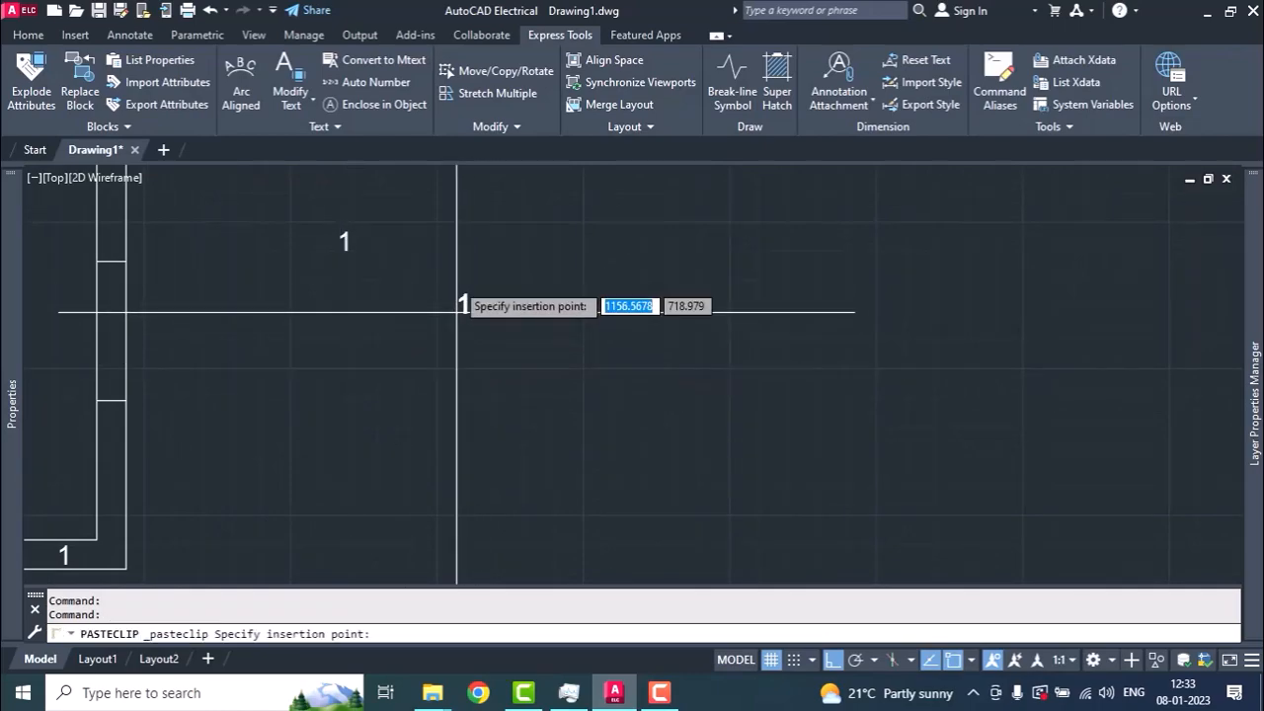
click(530, 308)
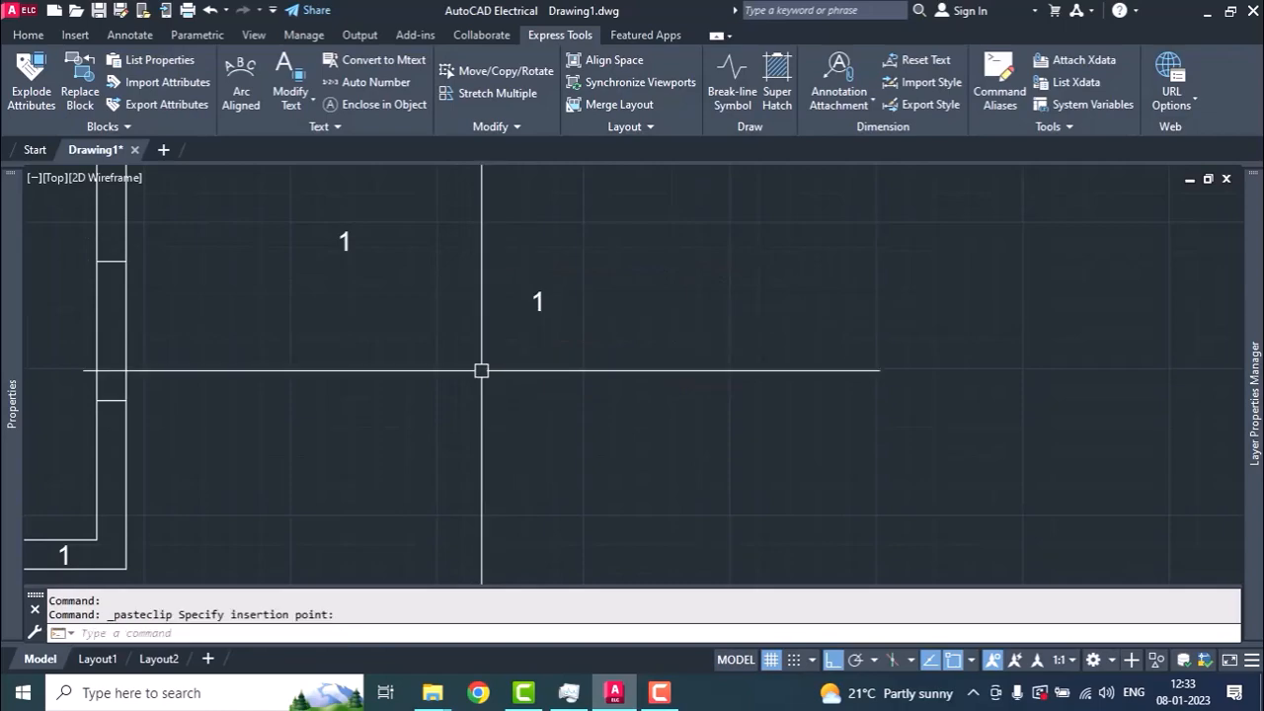
key(ctrl+v)
click(225, 471)
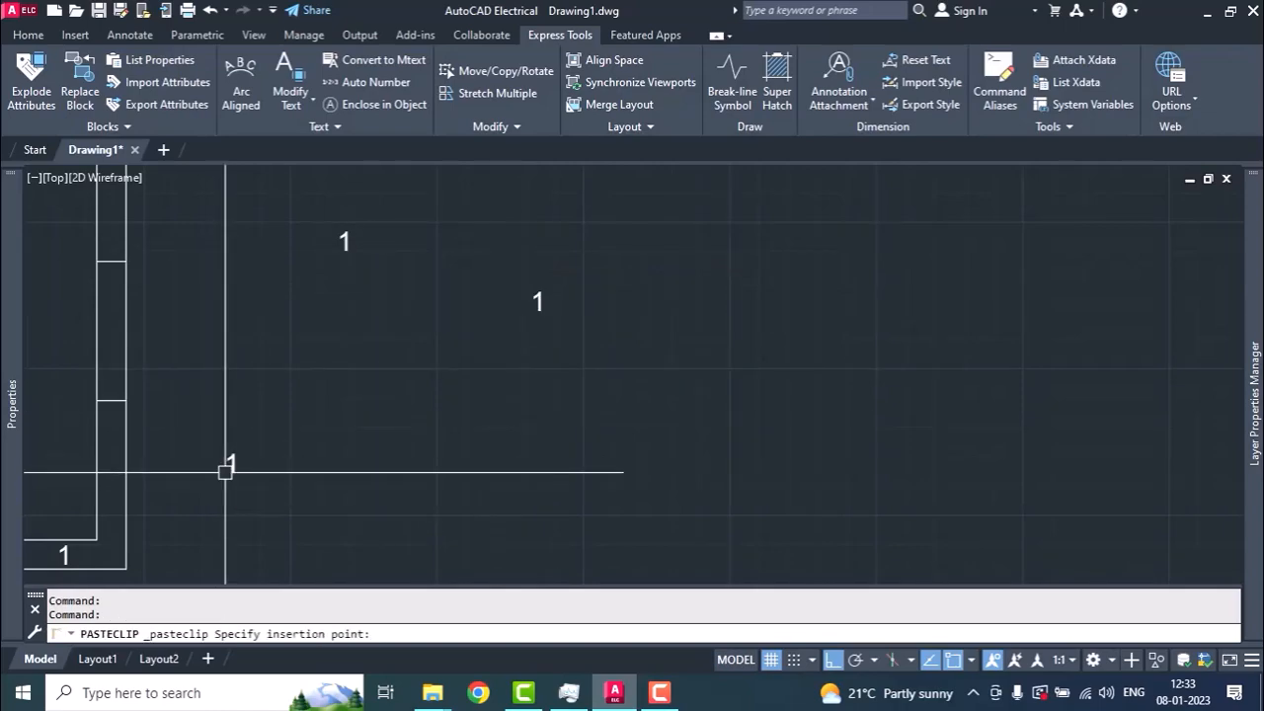
scroll(358, 375, down, 2)
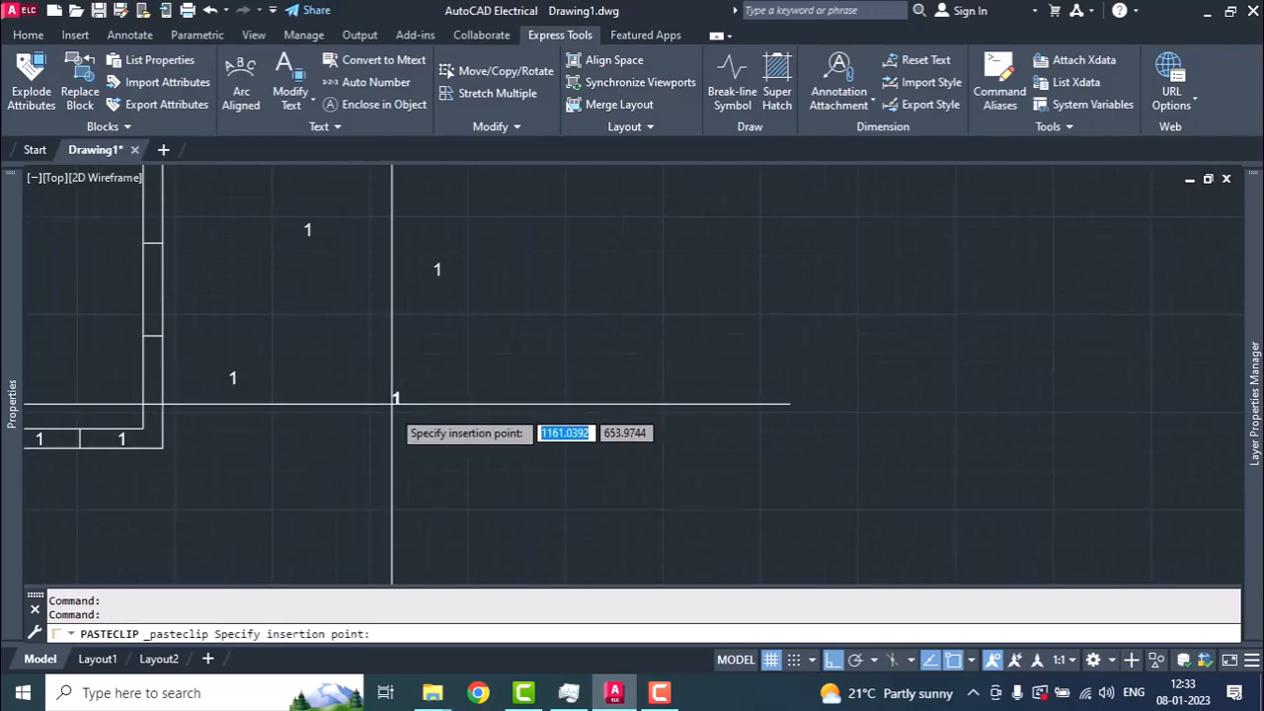
click(447, 458)
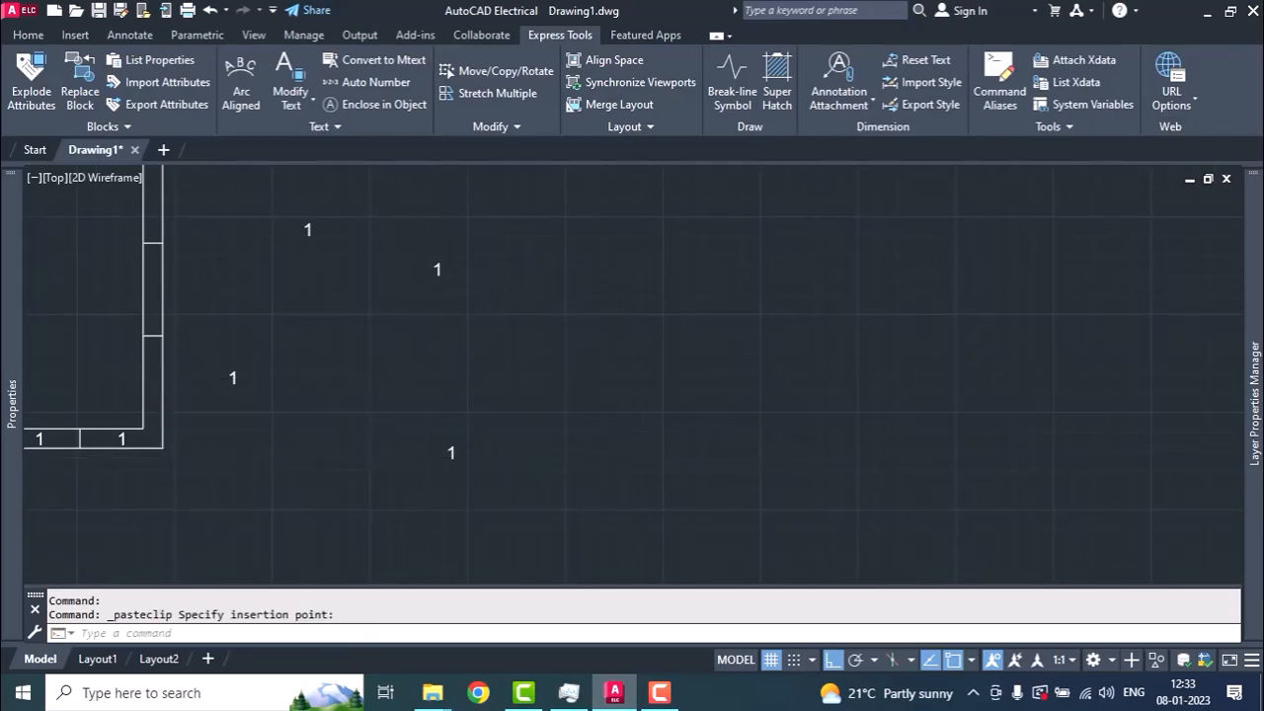
key(ctrl+v)
click(621, 366)
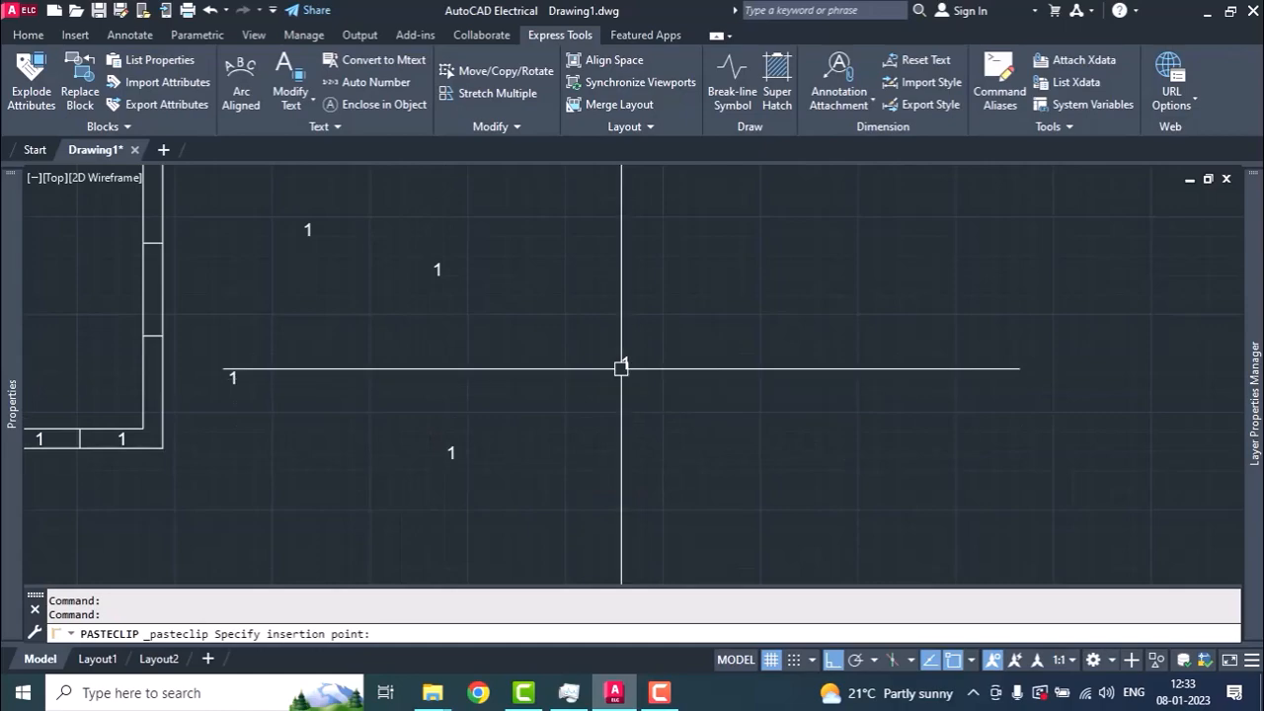
key(Escape)
key(Escape)
- Number the five scattered texts with TCOUNT, picked one by one and sorted by Select-order, start and increment 1,1, placement Overwrite
text(TC)
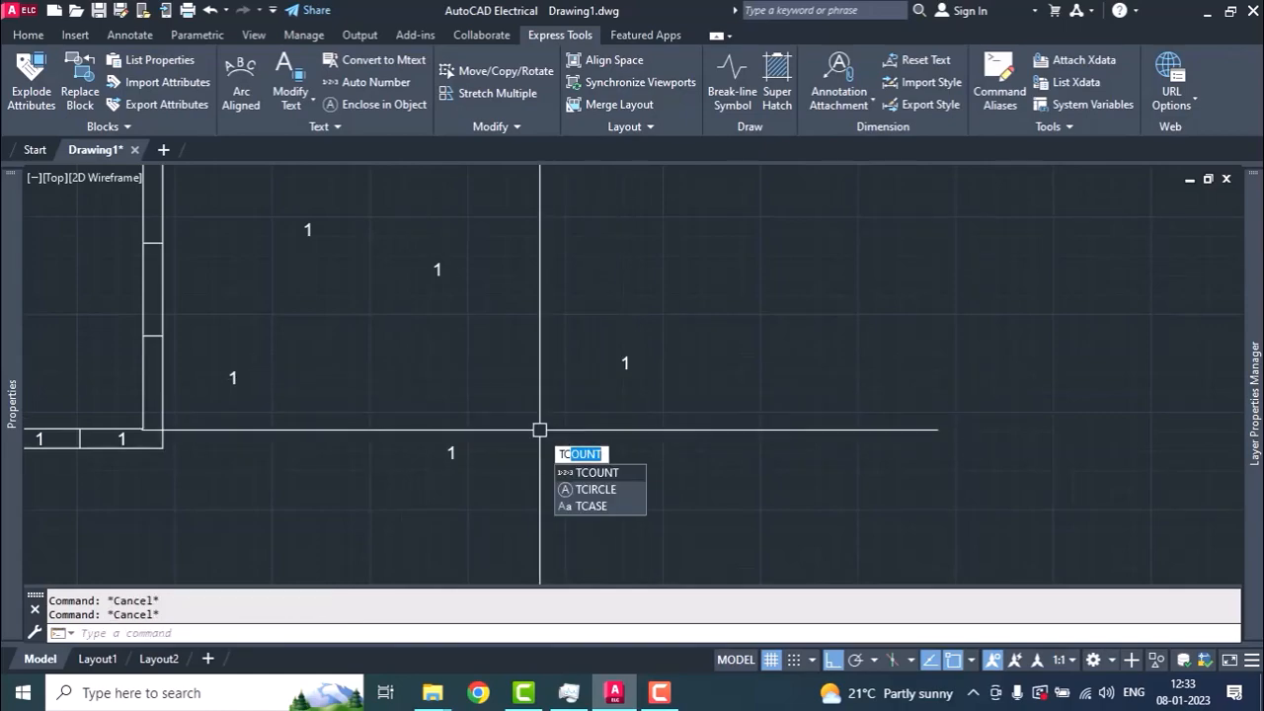
key(Return)
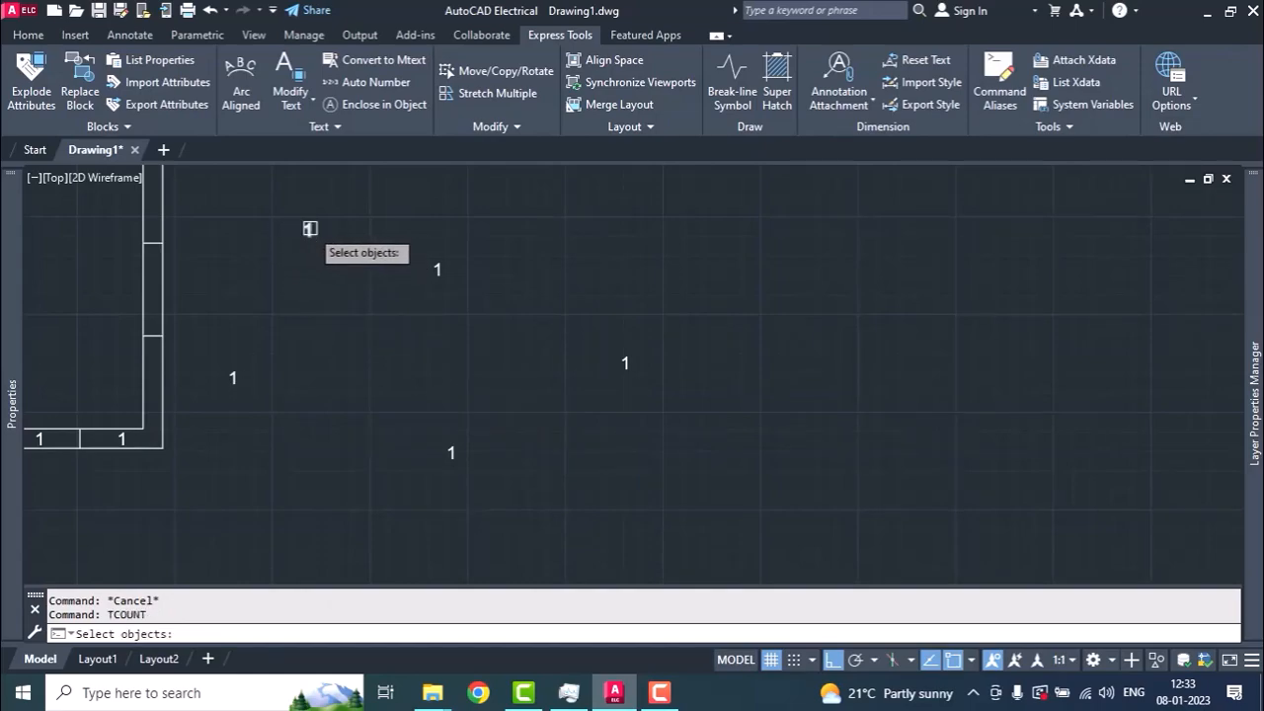
click(309, 230)
click(432, 269)
click(233, 375)
click(451, 451)
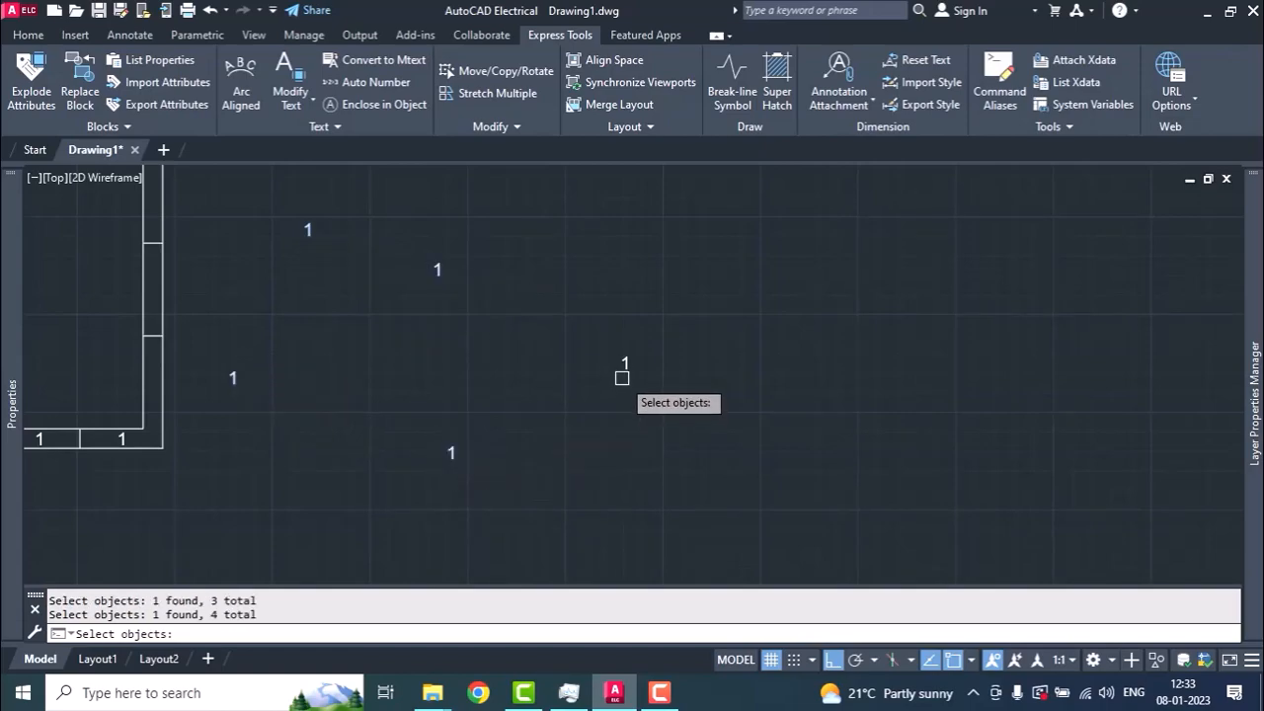
click(624, 367)
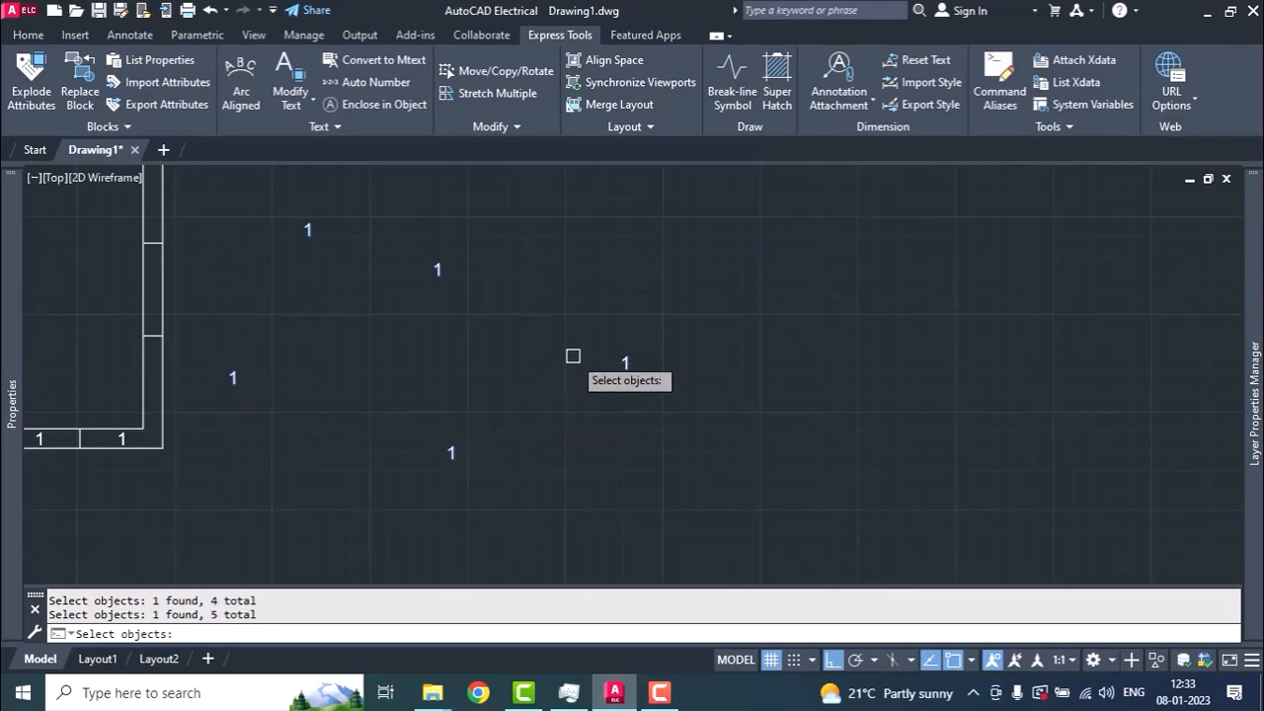
key(Return)
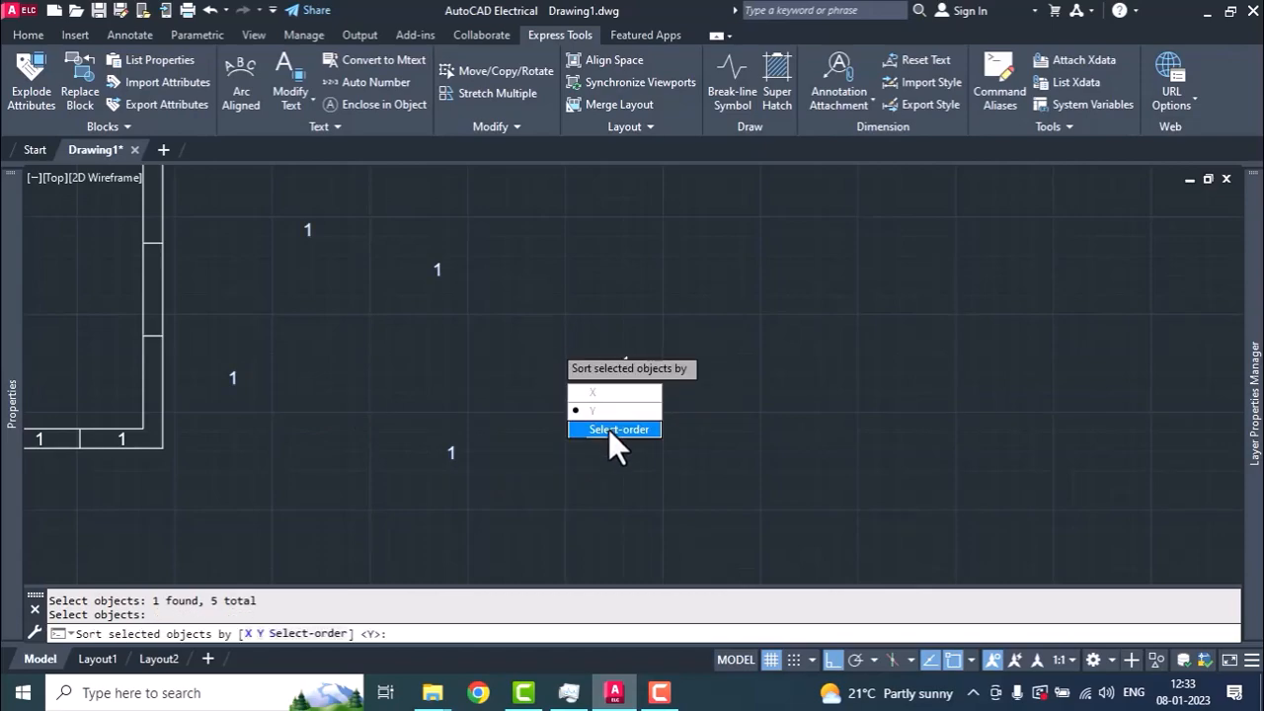
click(608, 429)
text(1,1)
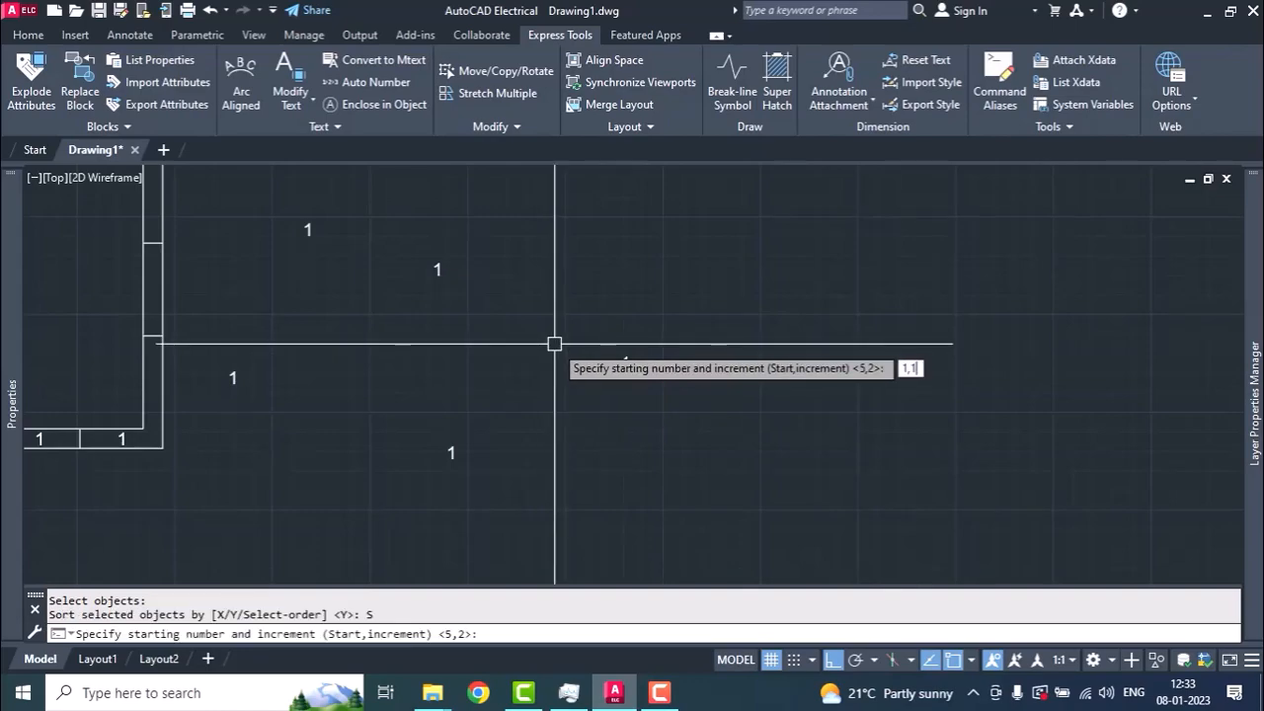
key(Return)
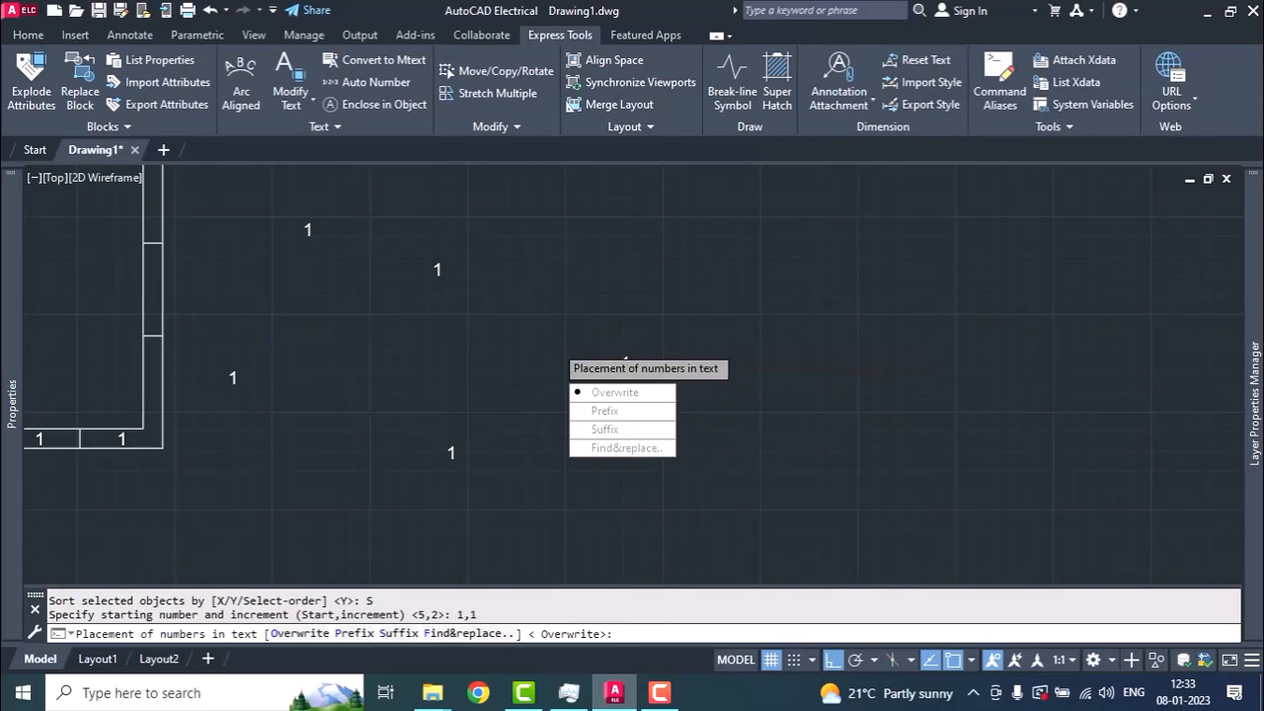
key(Return)
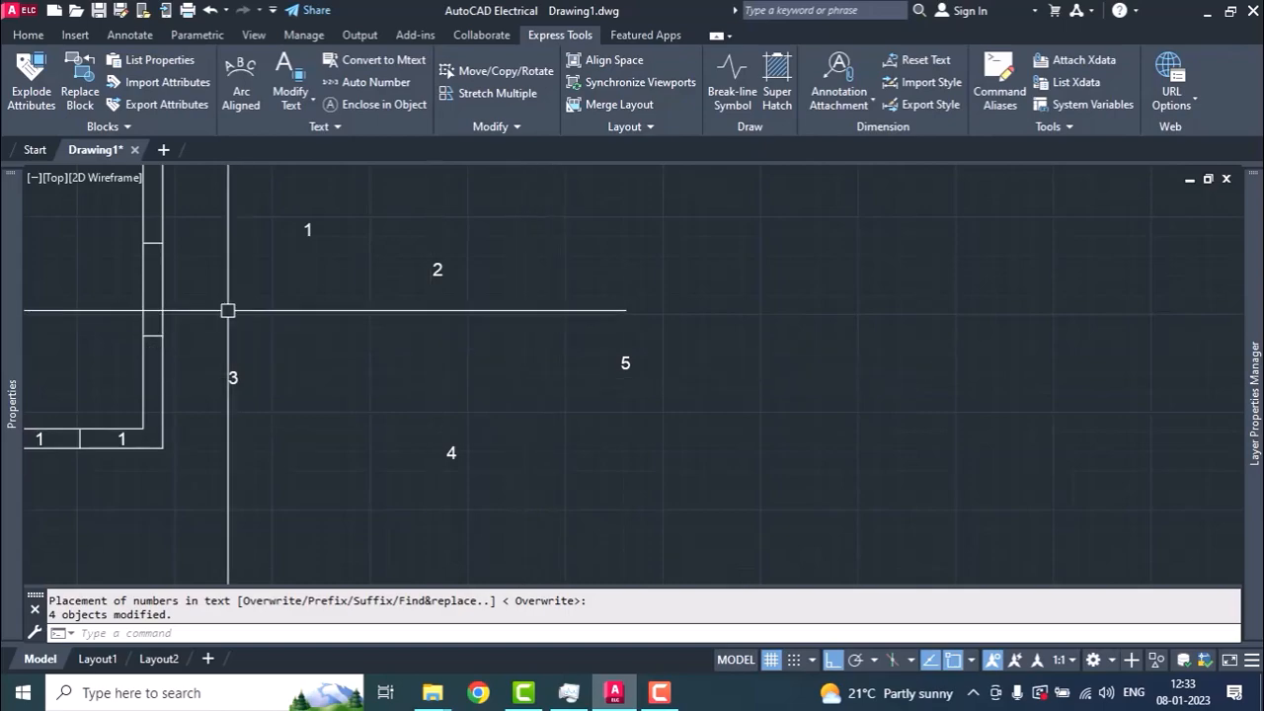
- Erase the five scattered numbered texts and paste a single 1 in the empty area beside the frame
click(201, 195)
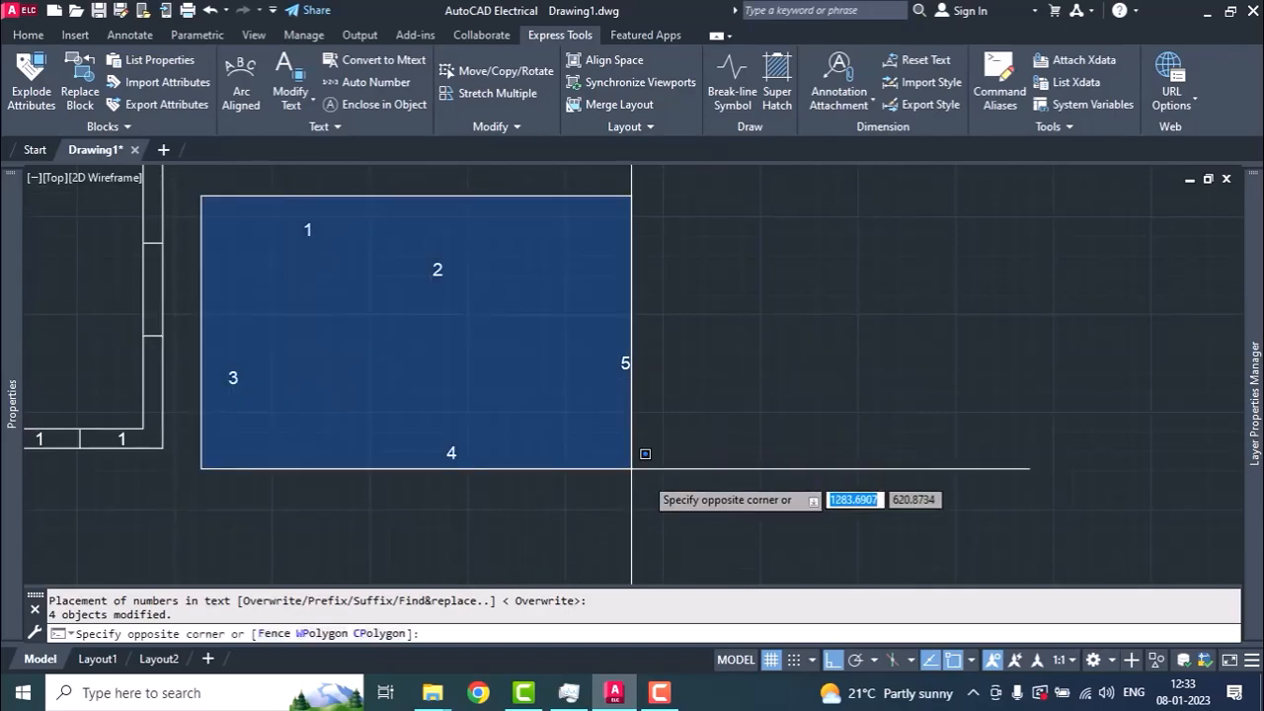
click(683, 485)
text(E)
key(Return)
key(ctrl+v)
key(Escape)
key(Escape)
- Change the pasted text to A with TEXTEDIT
text(ED)
key(Return)
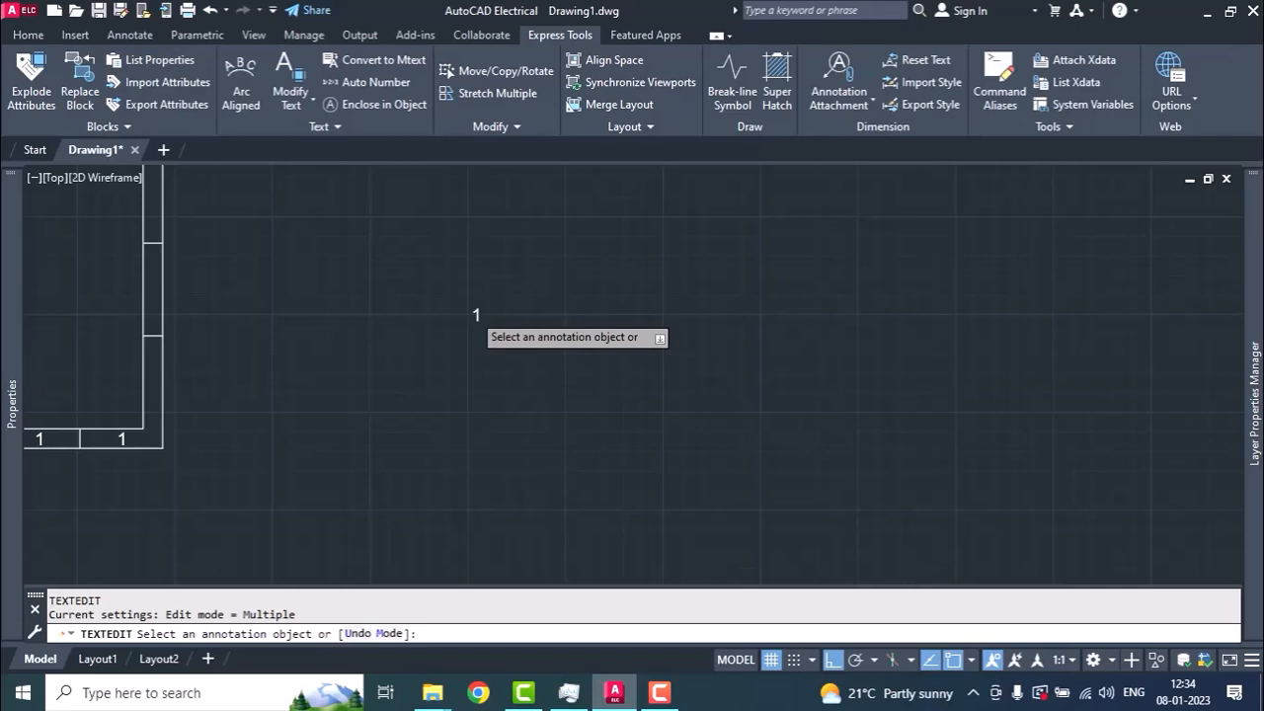
click(477, 315)
text(A)
key(Return)
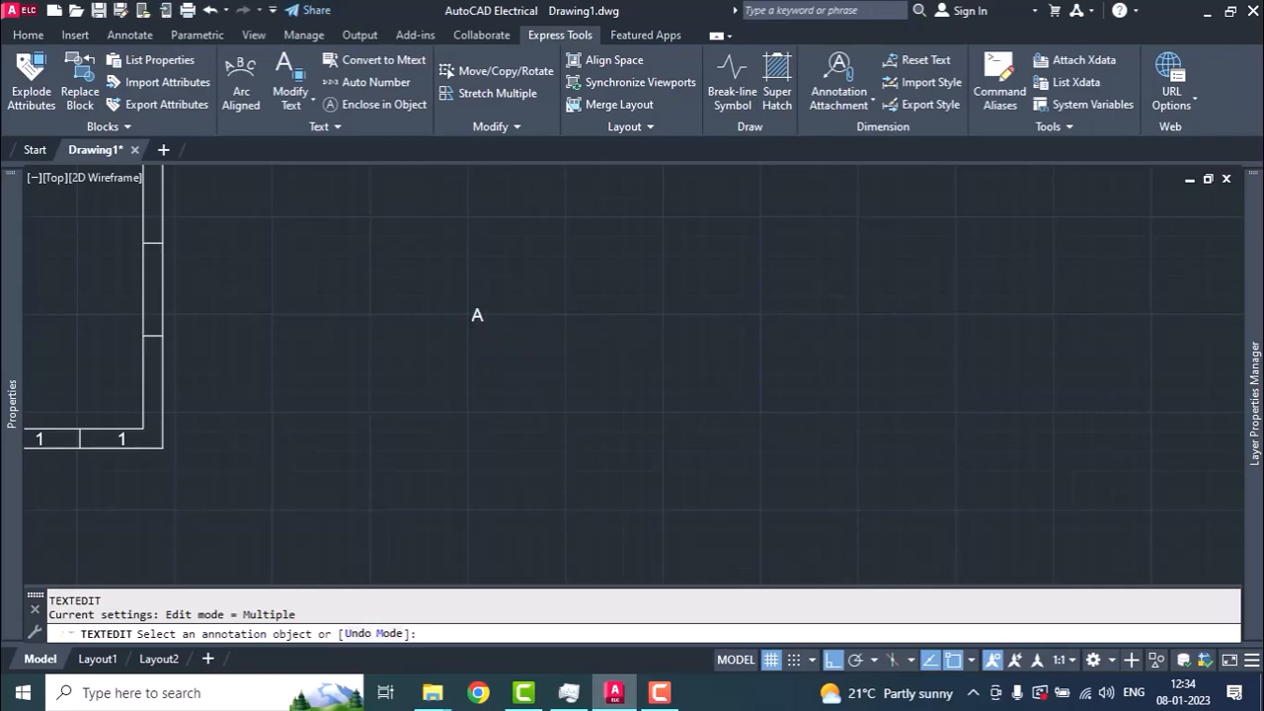
key(Escape)
- Copy the A as a linear array of 10 items in a horizontal row beside the frame
click(478, 266)
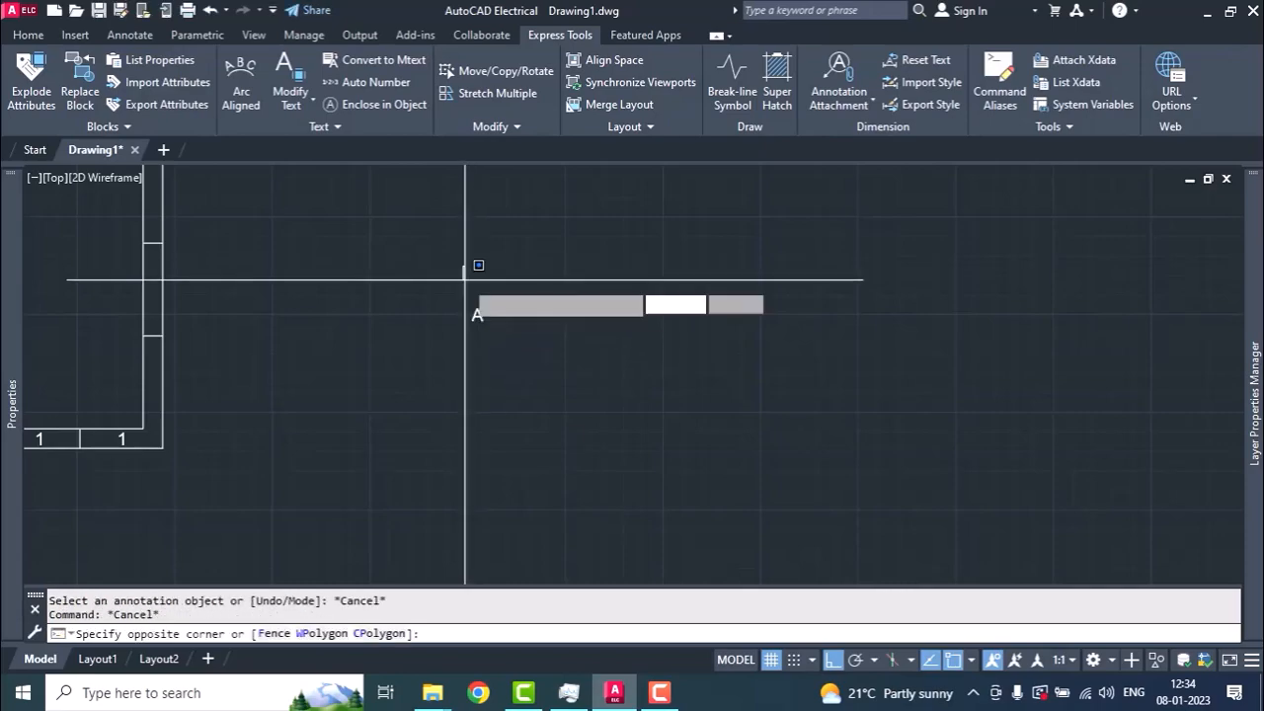
click(524, 367)
text(co)
key(Return)
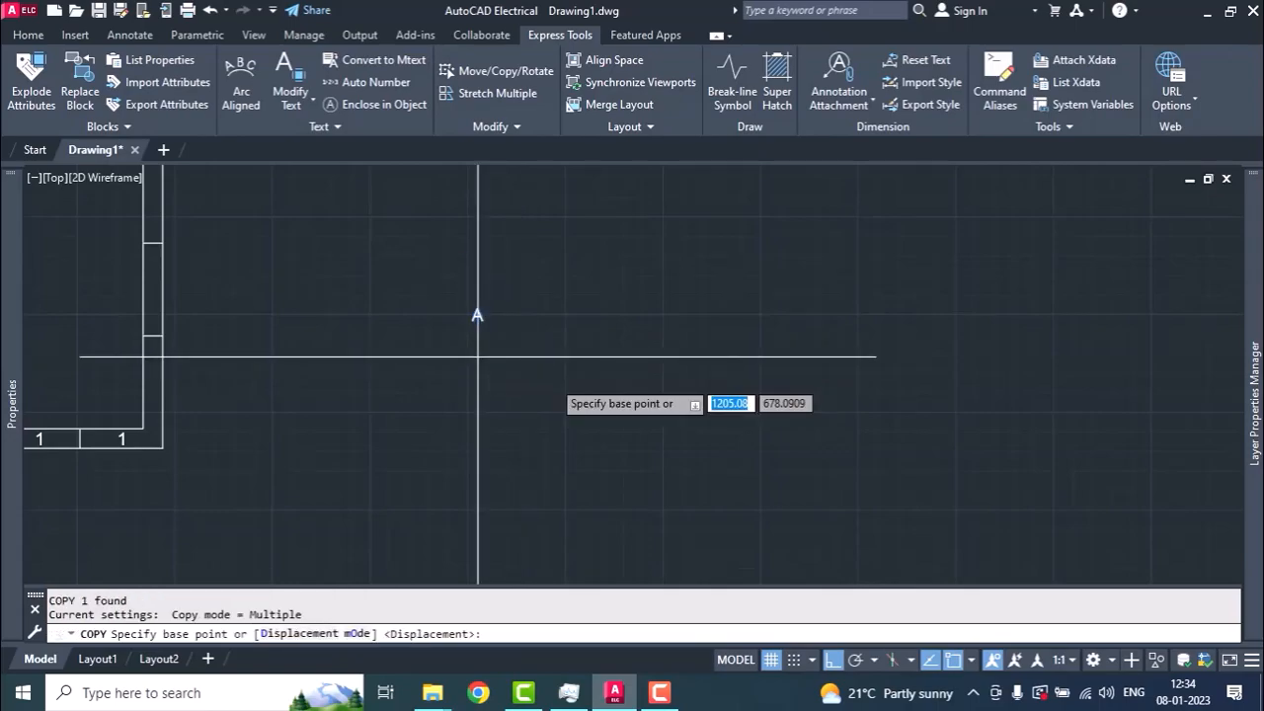
click(479, 357)
text(a)
key(Return)
text(10)
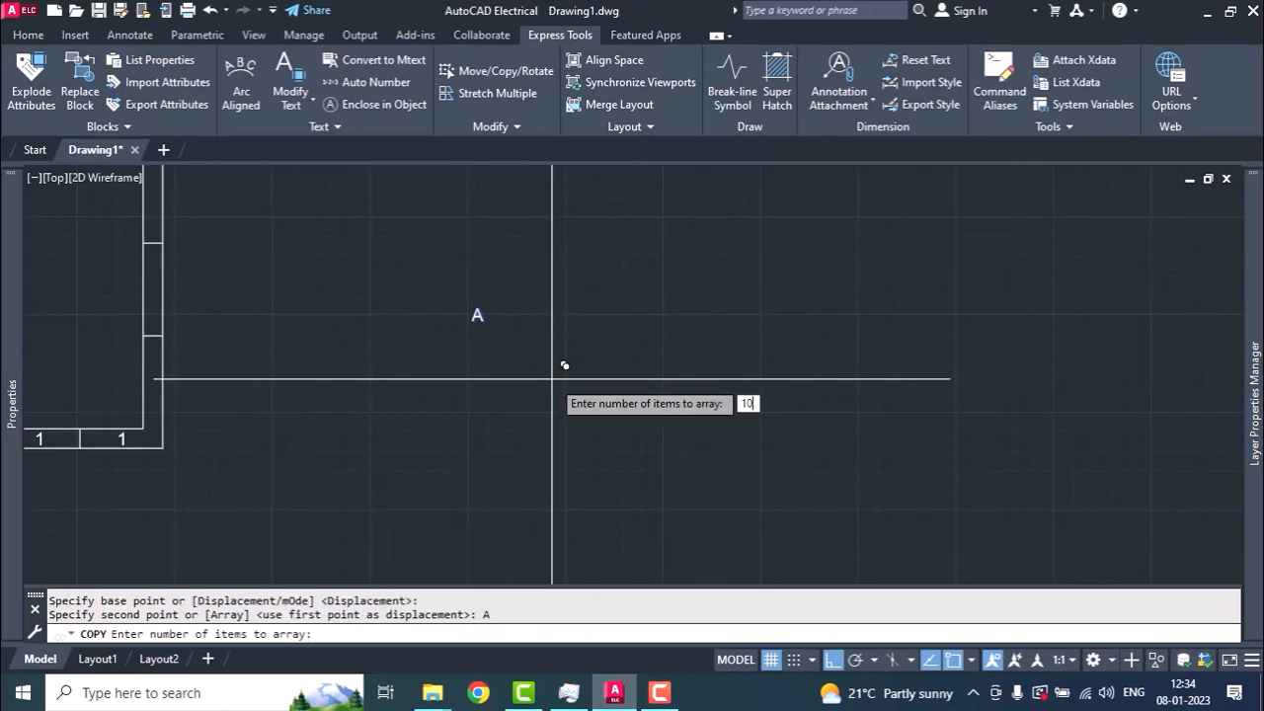
key(Return)
click(551, 378)
key(Escape)
key(Escape)
- Number the row of ten A texts with TCOUNT, sorted by X, start and increment 1,1, placement Prefix, and undo the numbering
scroll(607, 425, down, 2)
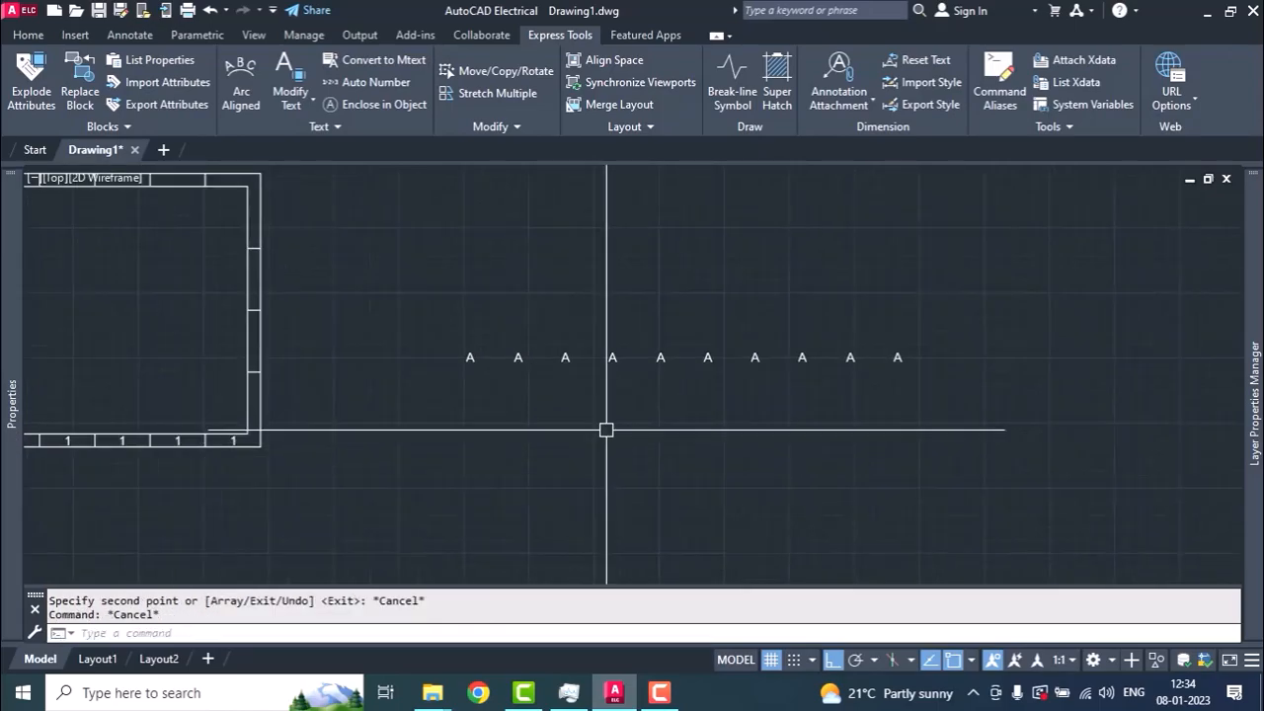
middle_drag(590, 428, 586, 428)
scroll(584, 428, up, 2)
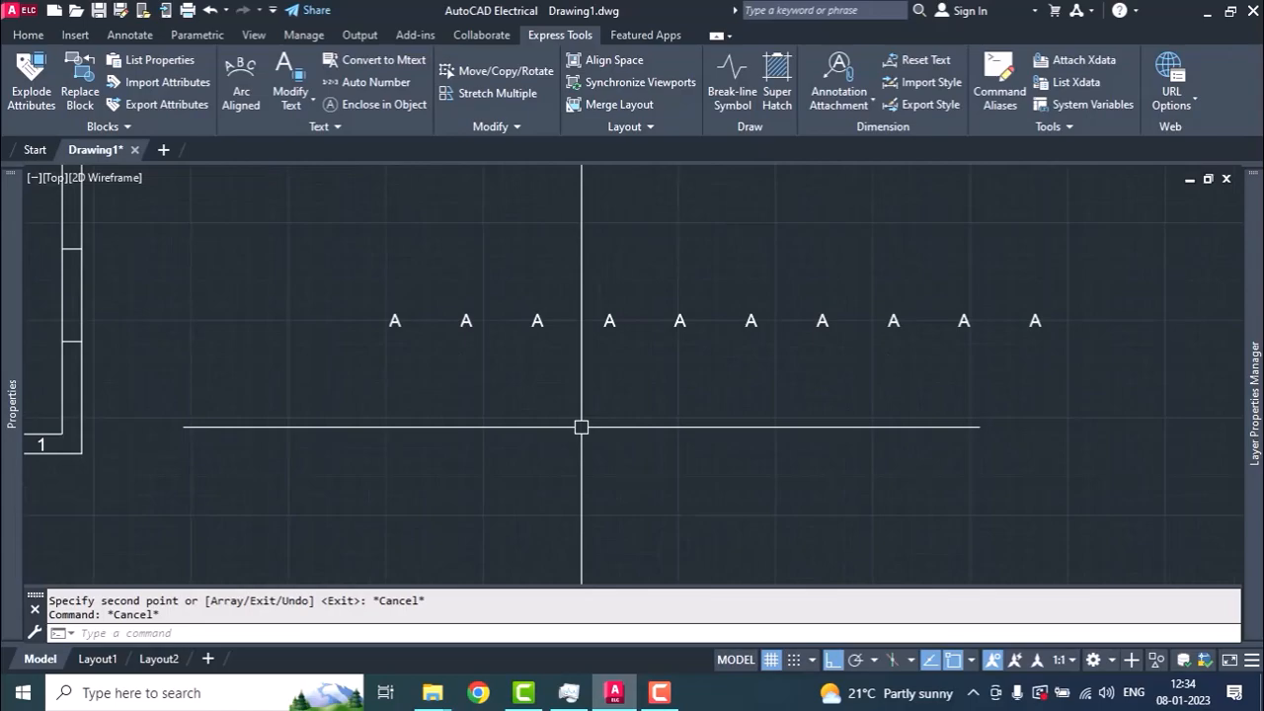
scroll(581, 427, down, 2)
middle_drag(567, 428, 527, 426)
text(TCOUNT)
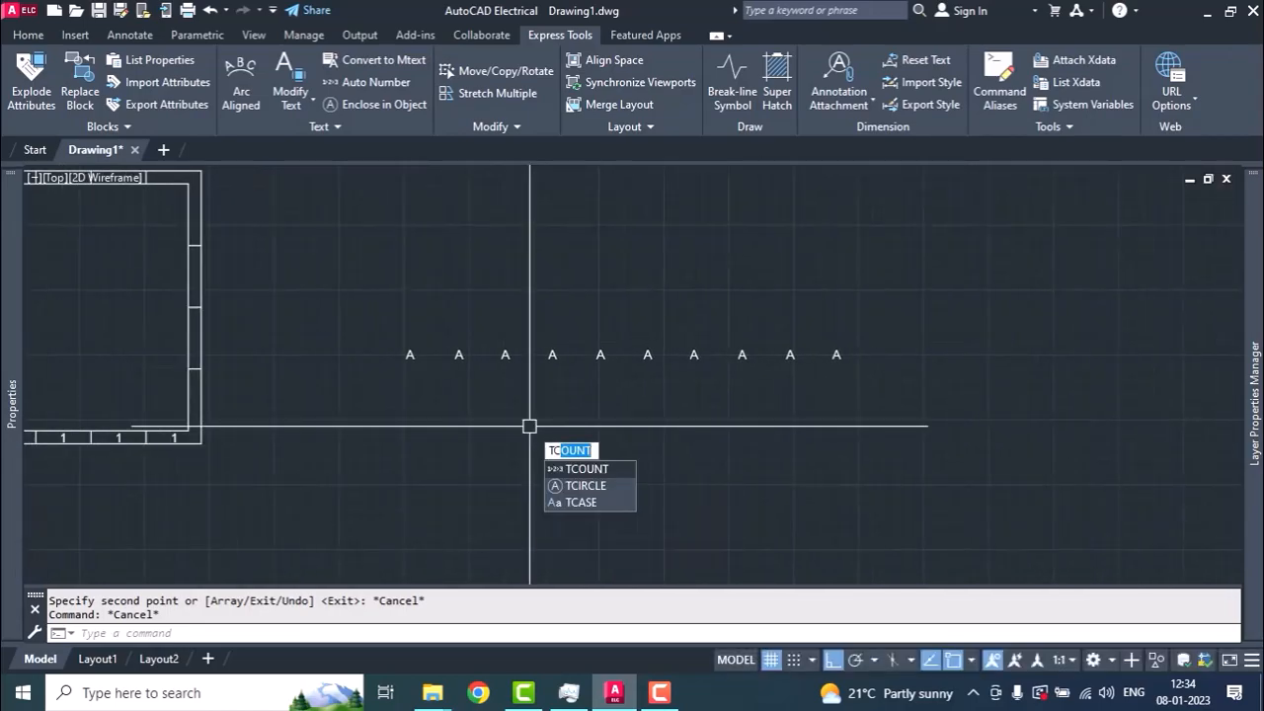
key(Return)
click(363, 310)
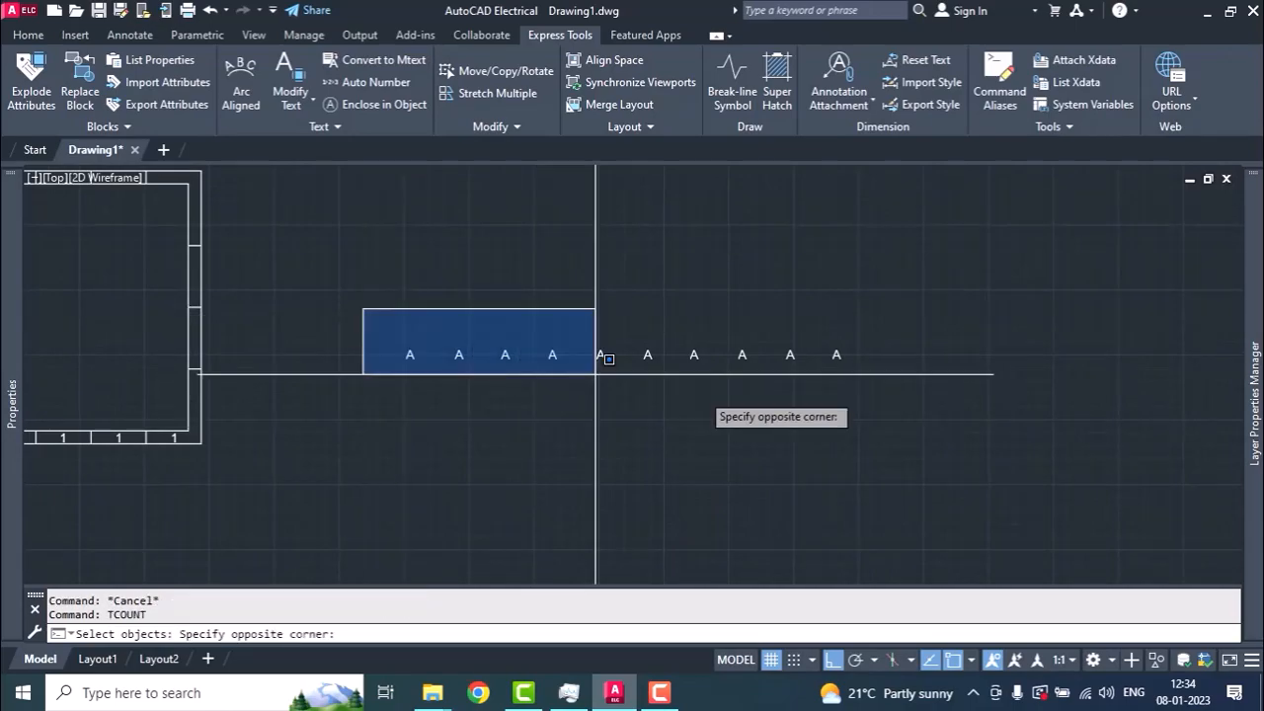
click(1016, 396)
key(Return)
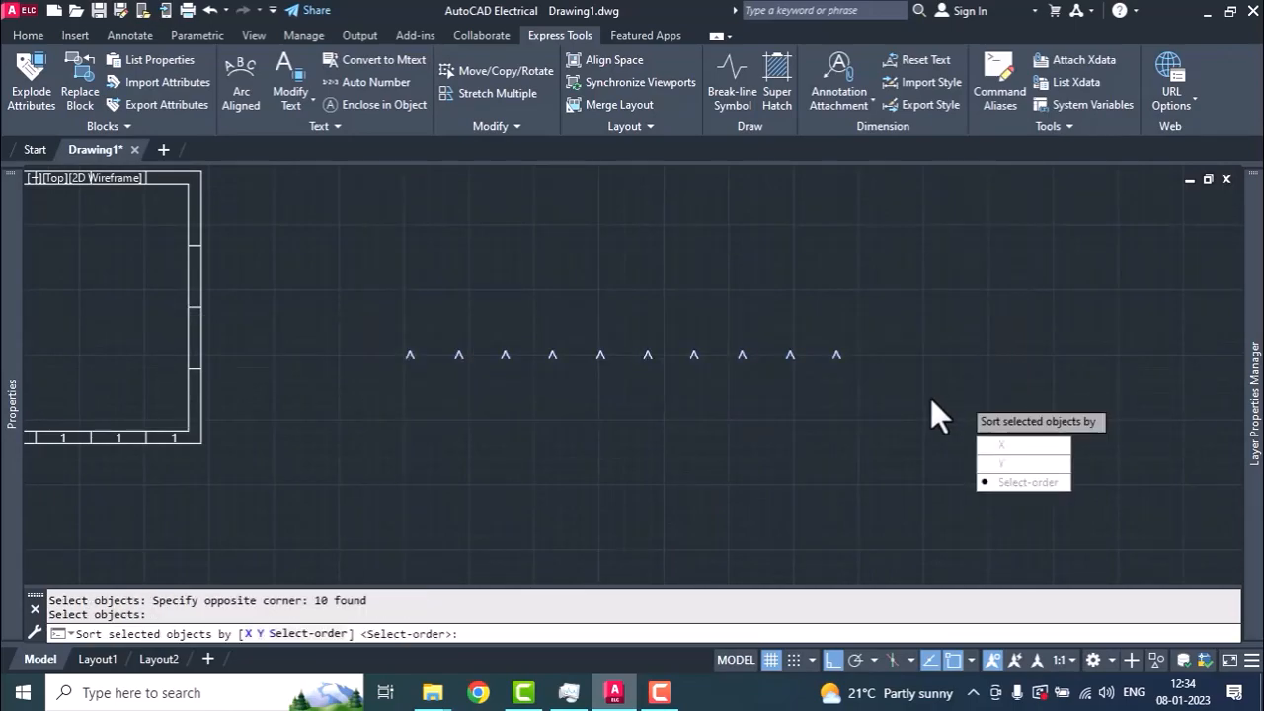
click(1005, 446)
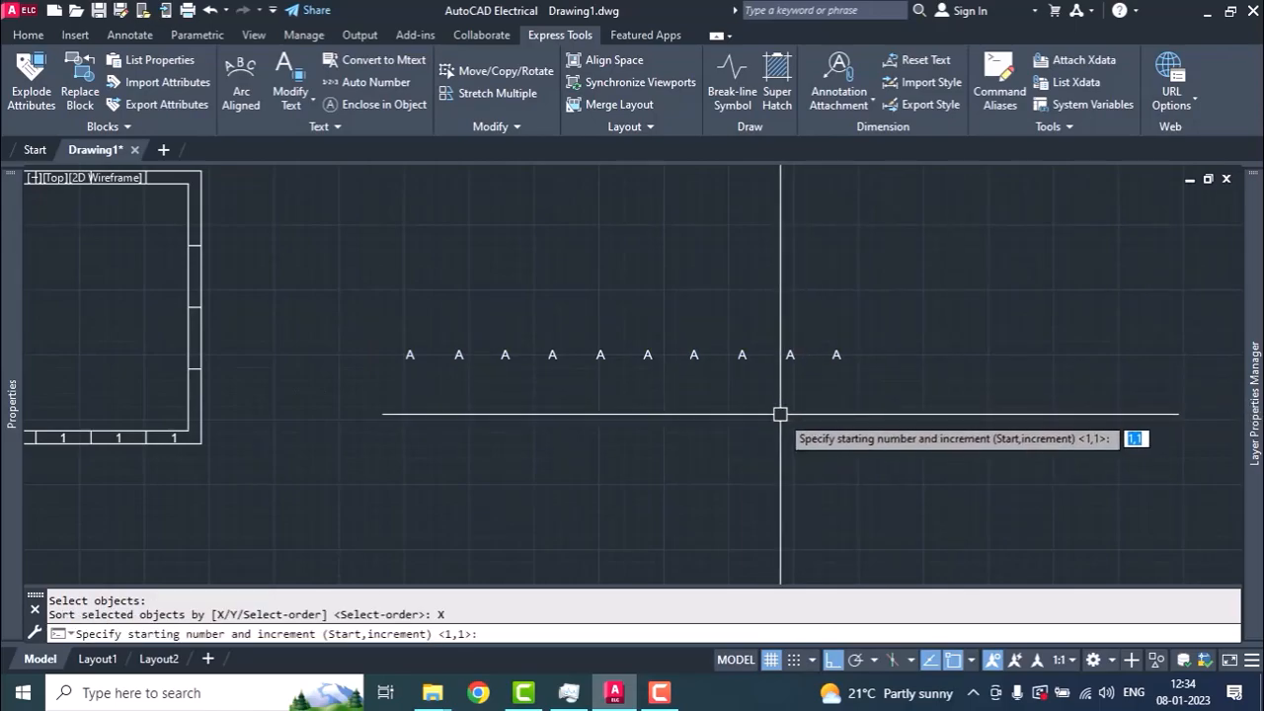
key(Return)
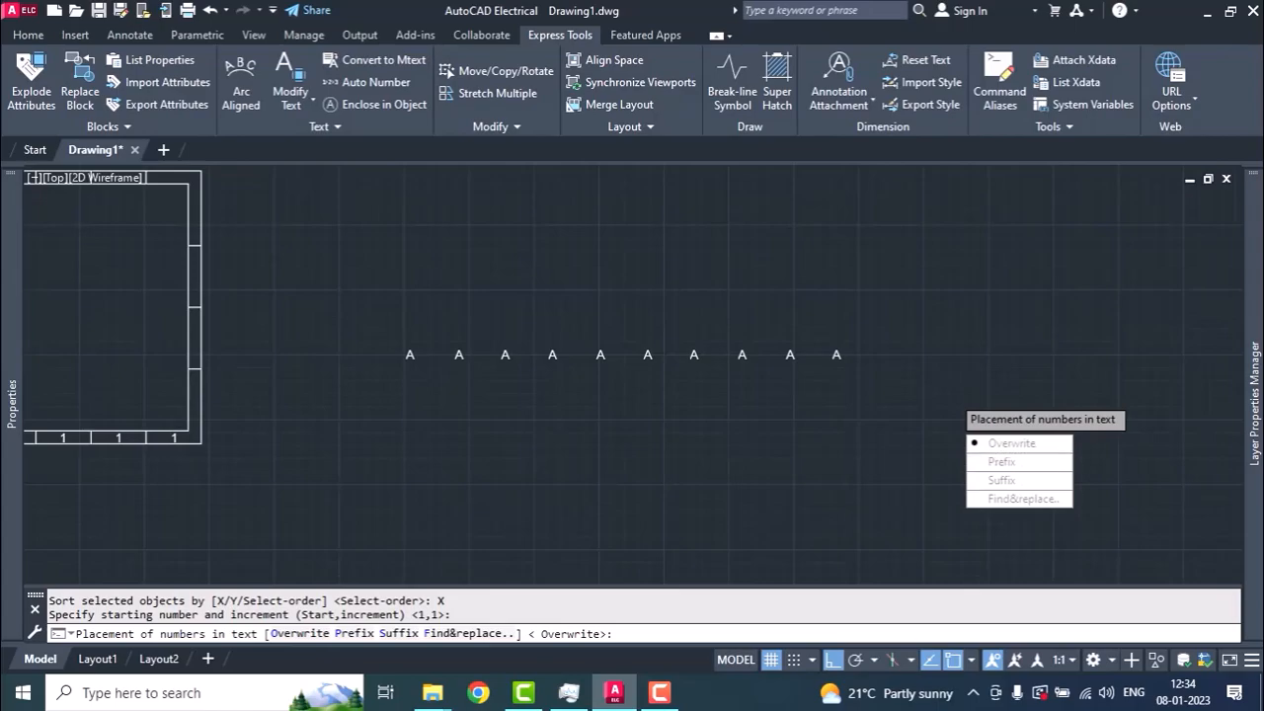
click(998, 463)
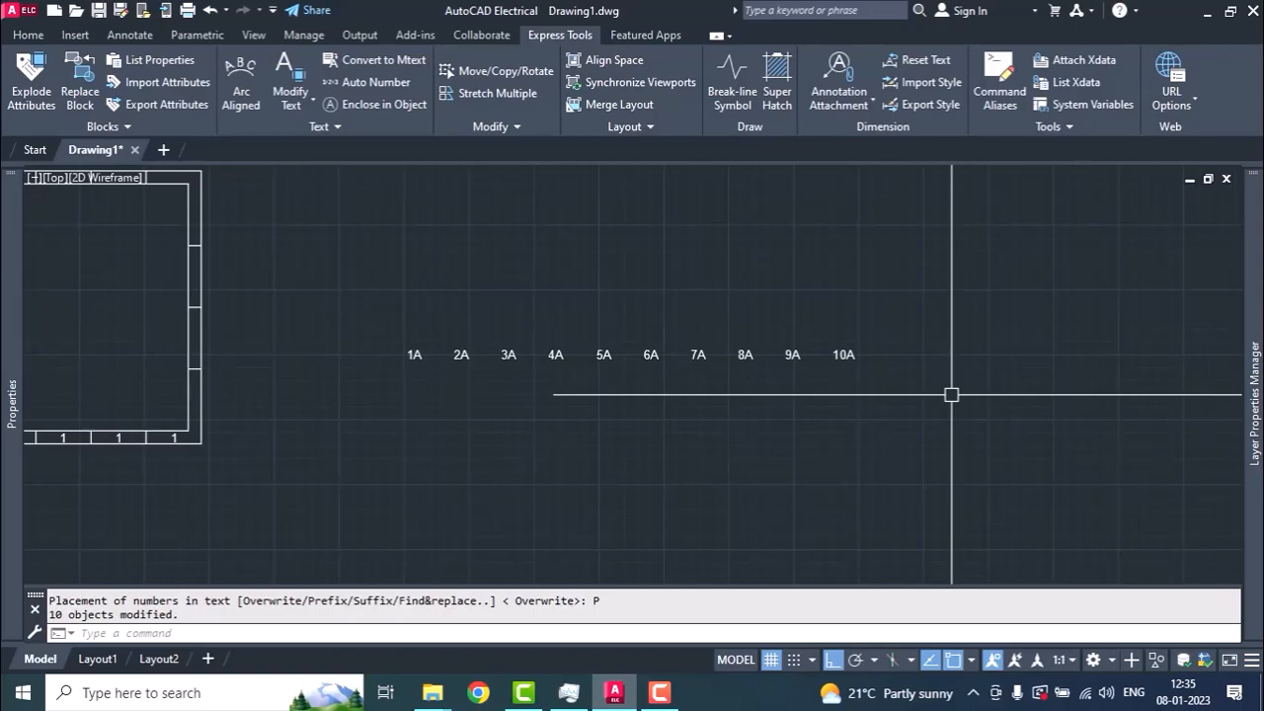
key(ctrl+z)
- Number the ten A texts with TCOUNT, sorted by X, start and increment 1,1, placement Suffix
text(TCOUNT)
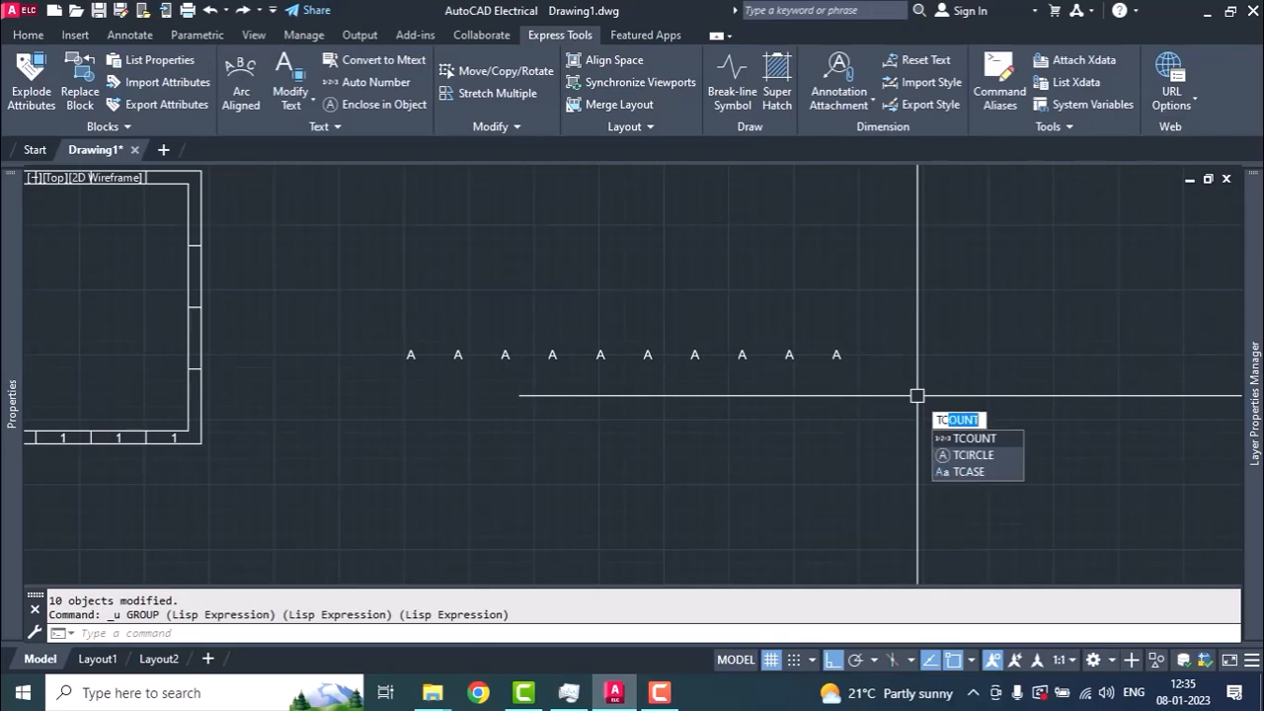
key(Return)
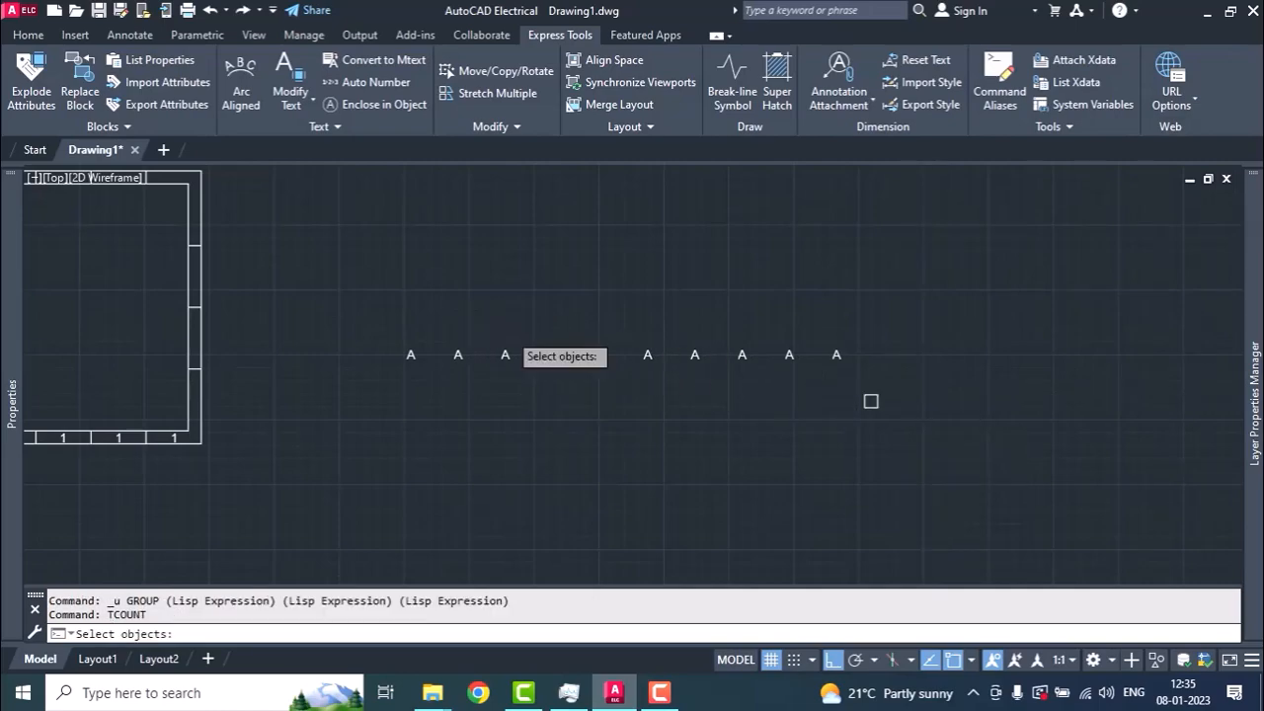
click(378, 324)
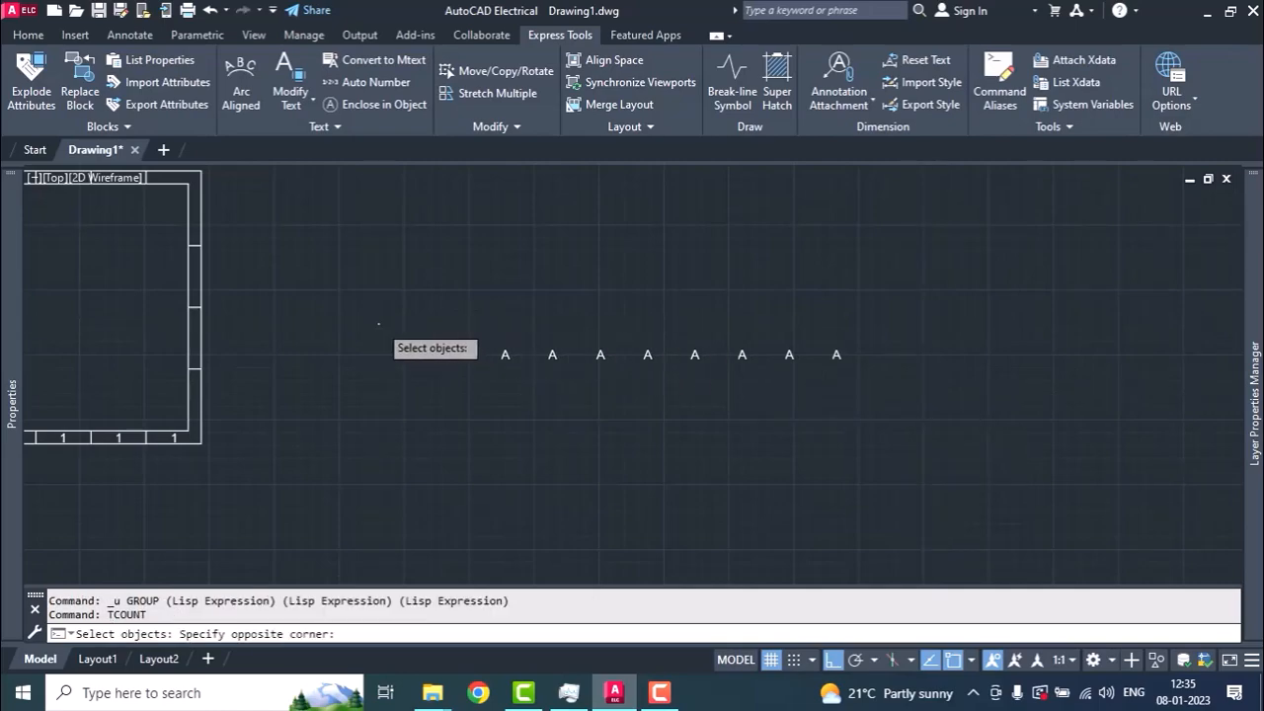
click(932, 342)
key(Return)
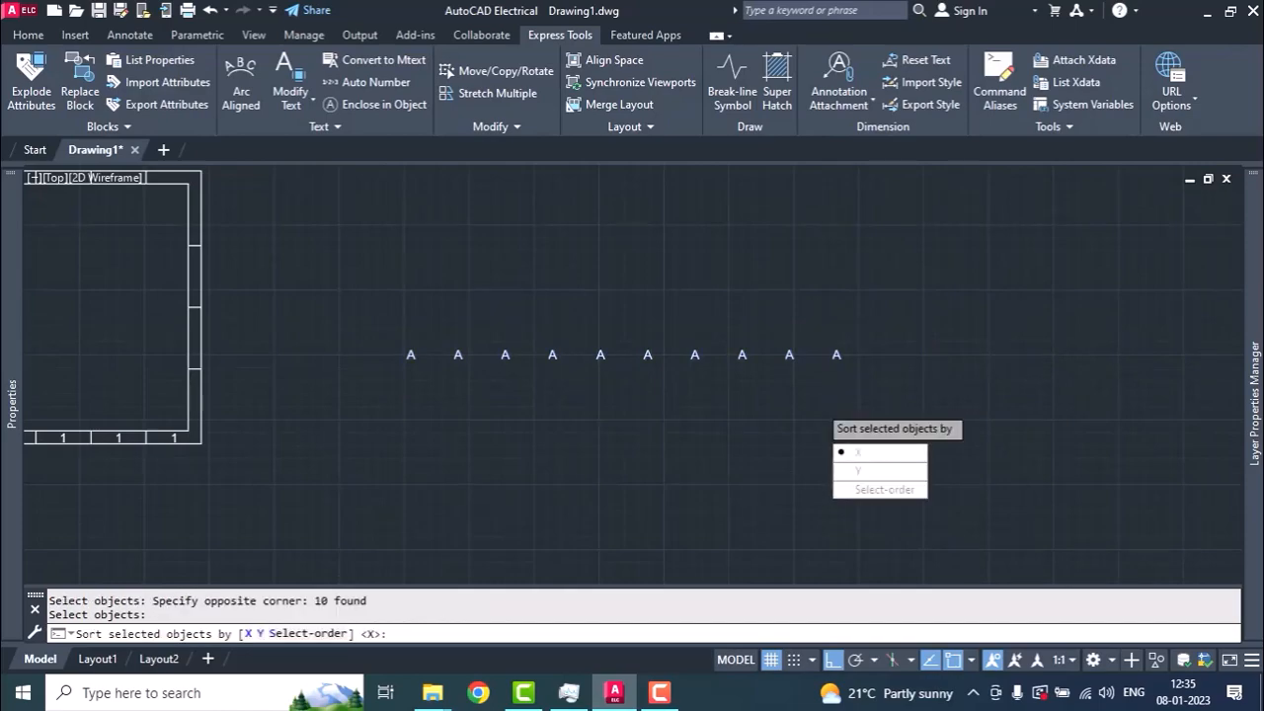
click(852, 452)
key(Return)
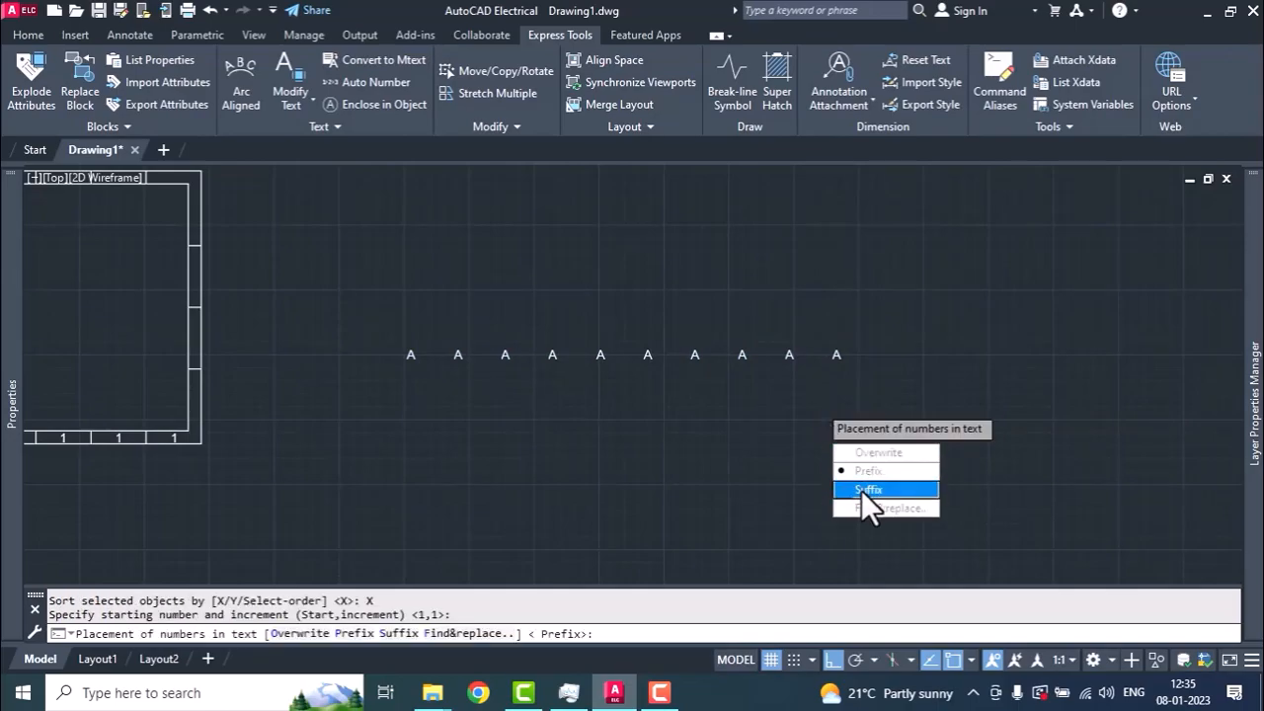
click(862, 489)
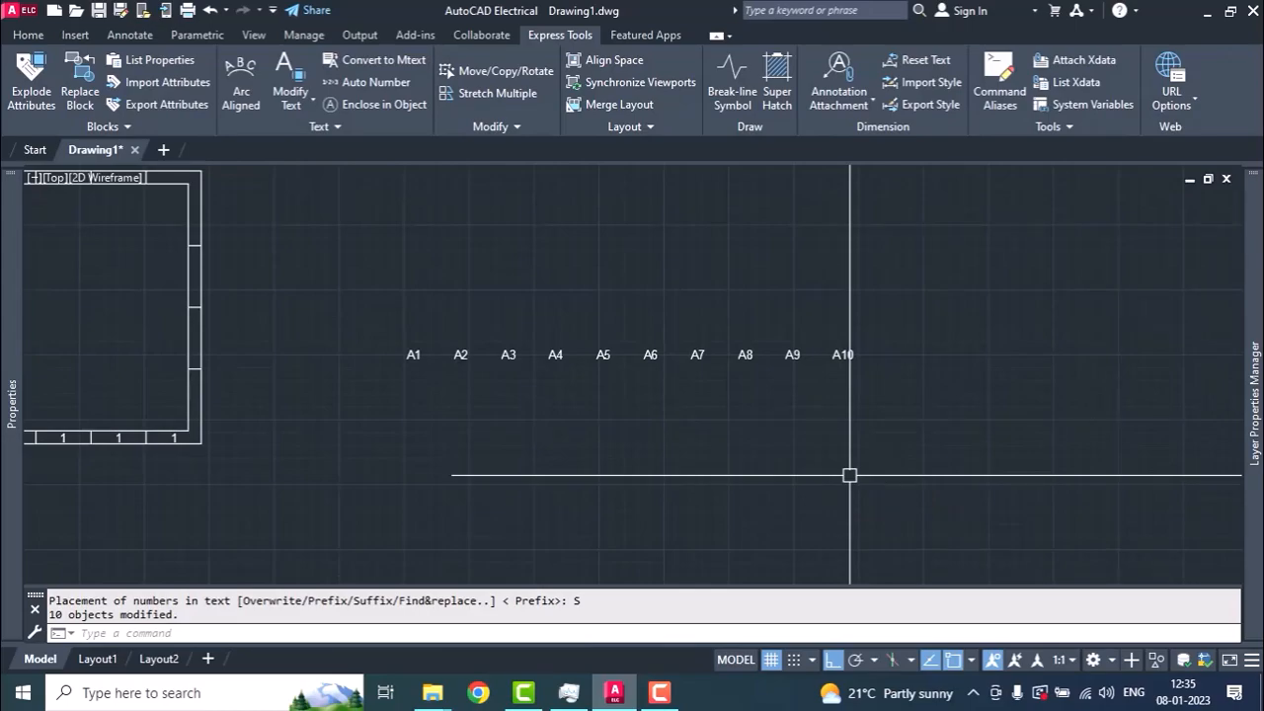
key(Escape)
key(Escape)
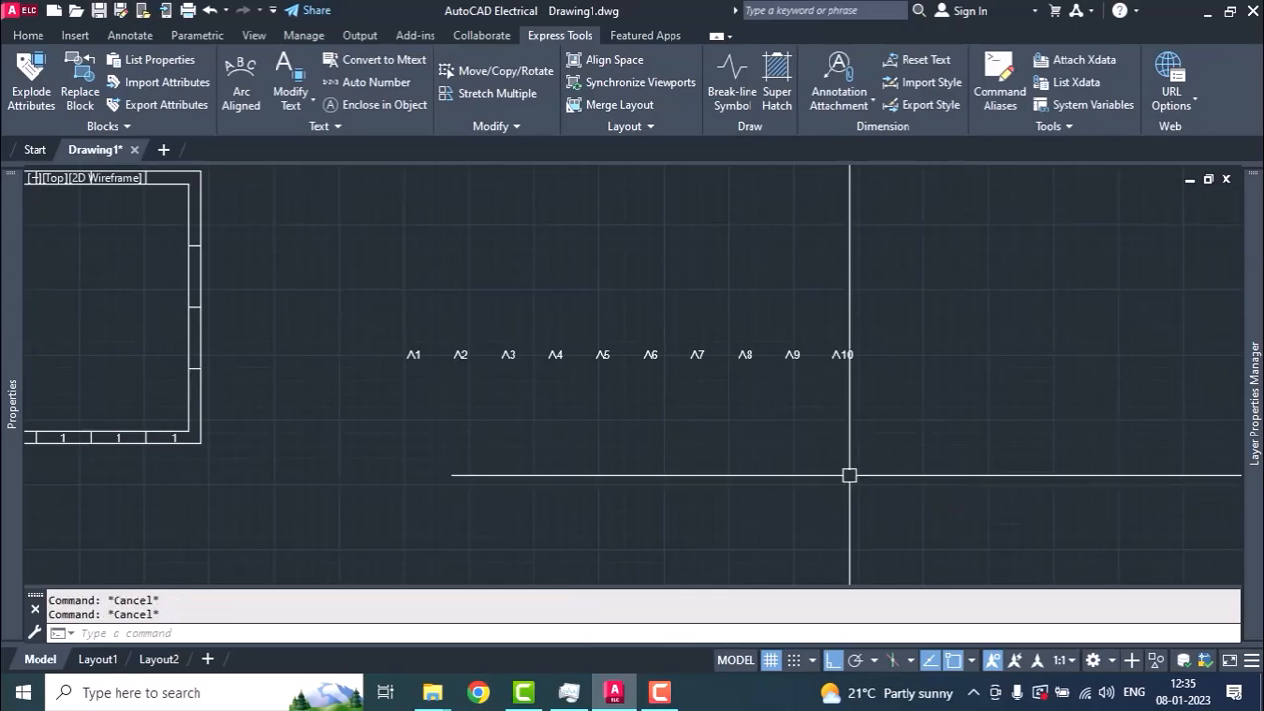